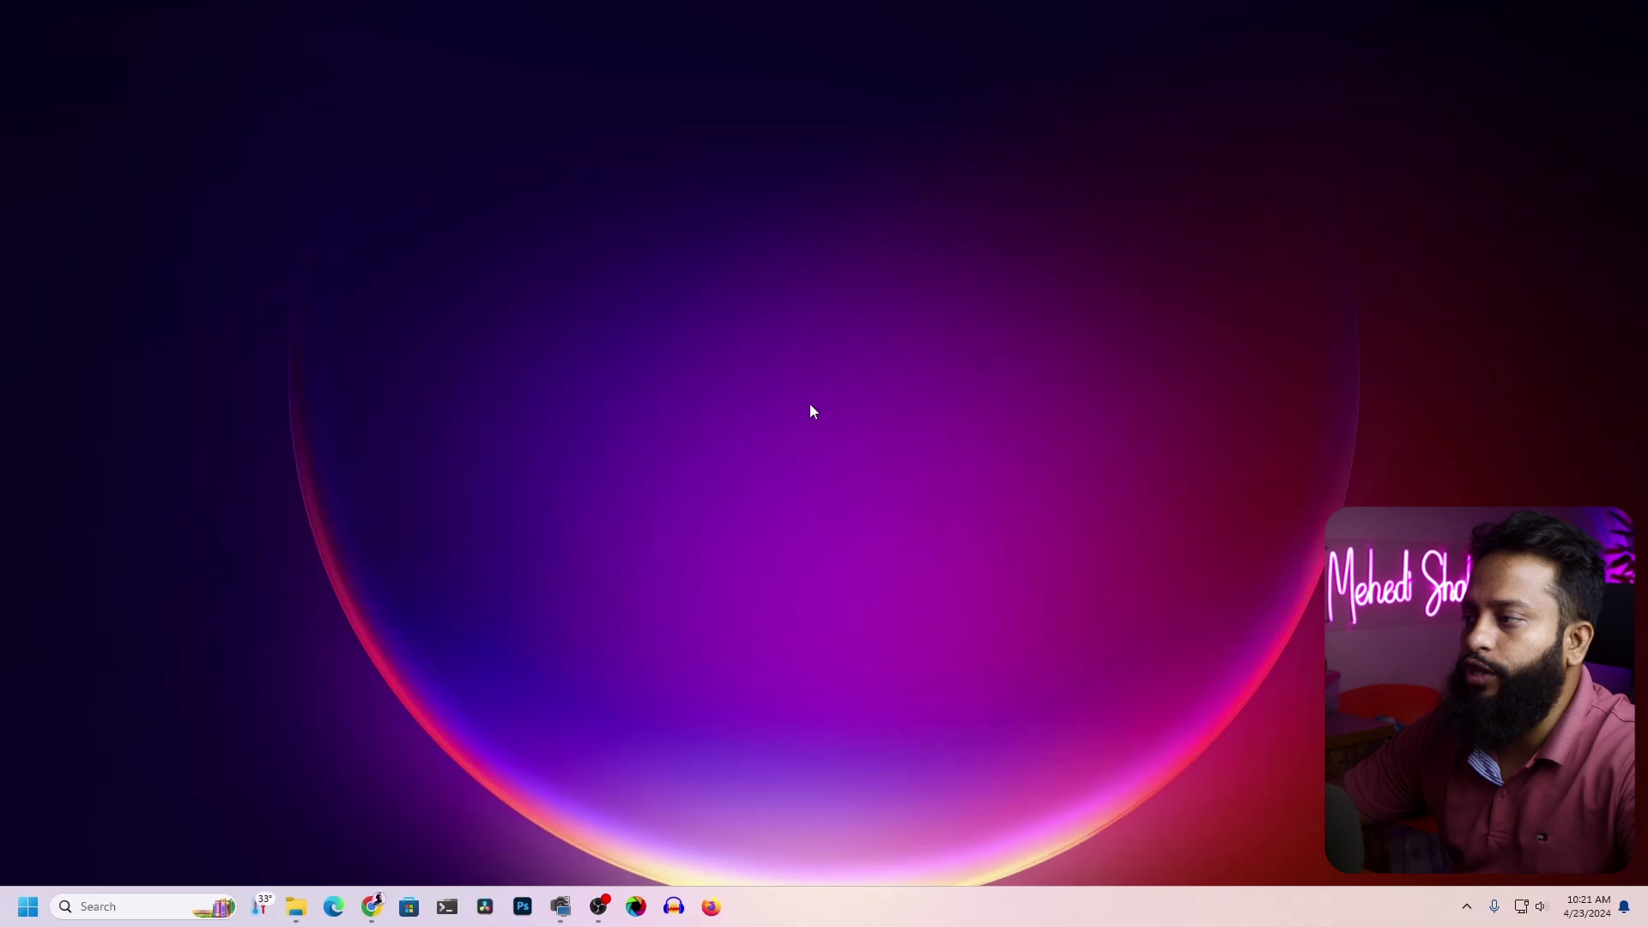
Search Google for 'android studio', open the developer.android.com download page, then minimize Chrome.
left_click(371, 907)
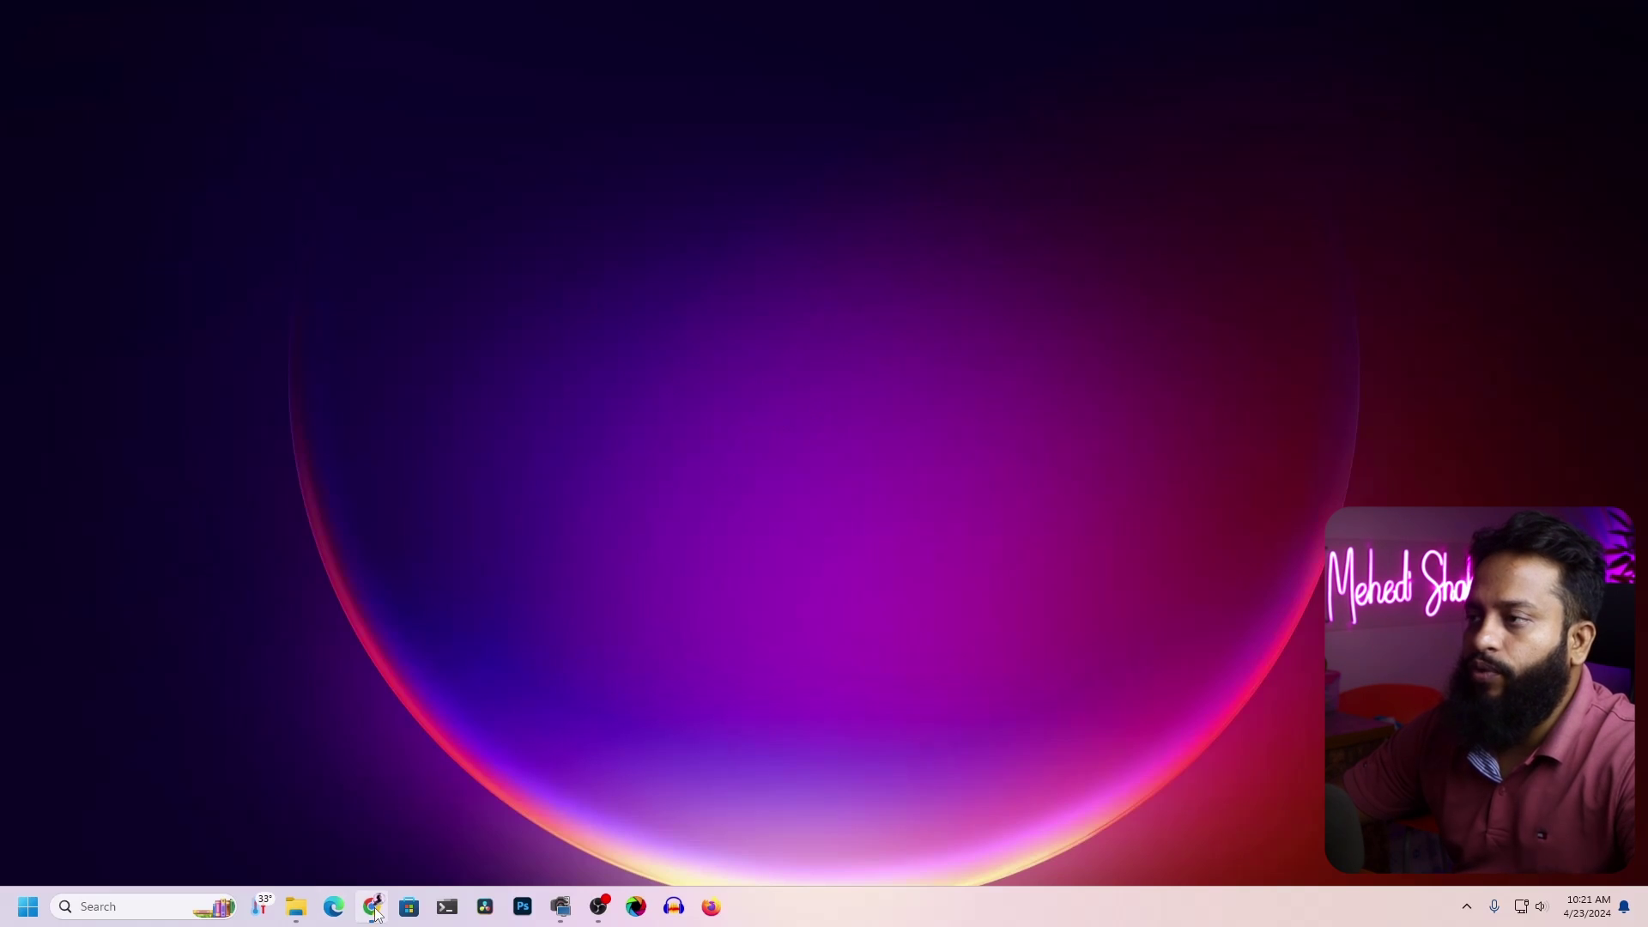
type("a")
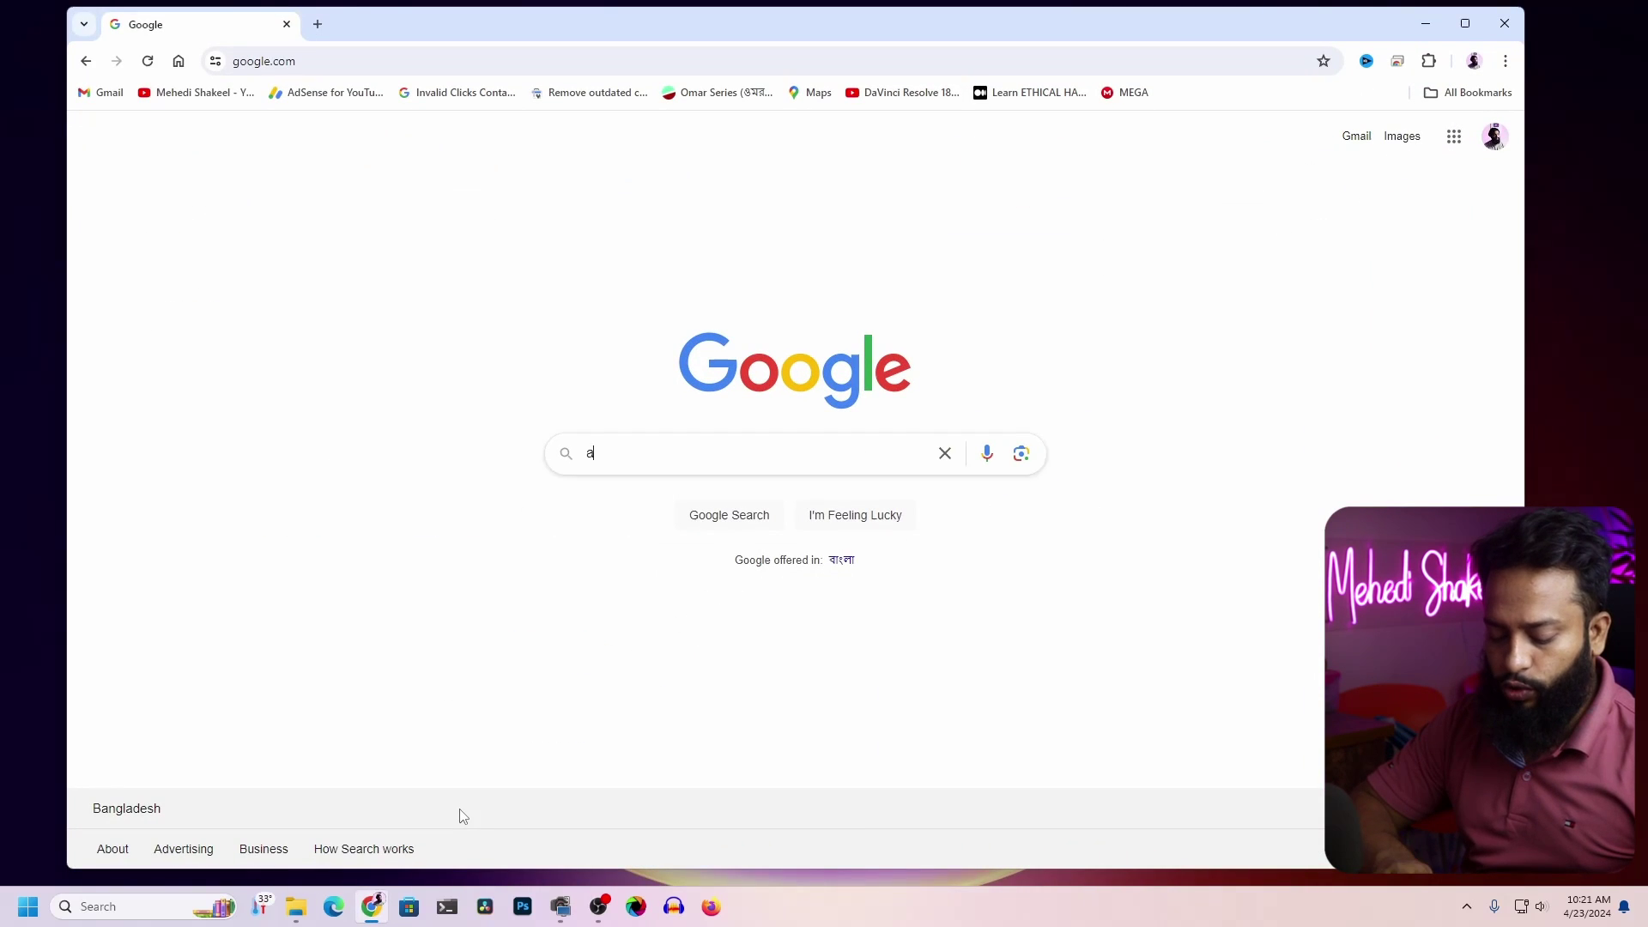
type("ndroid studi")
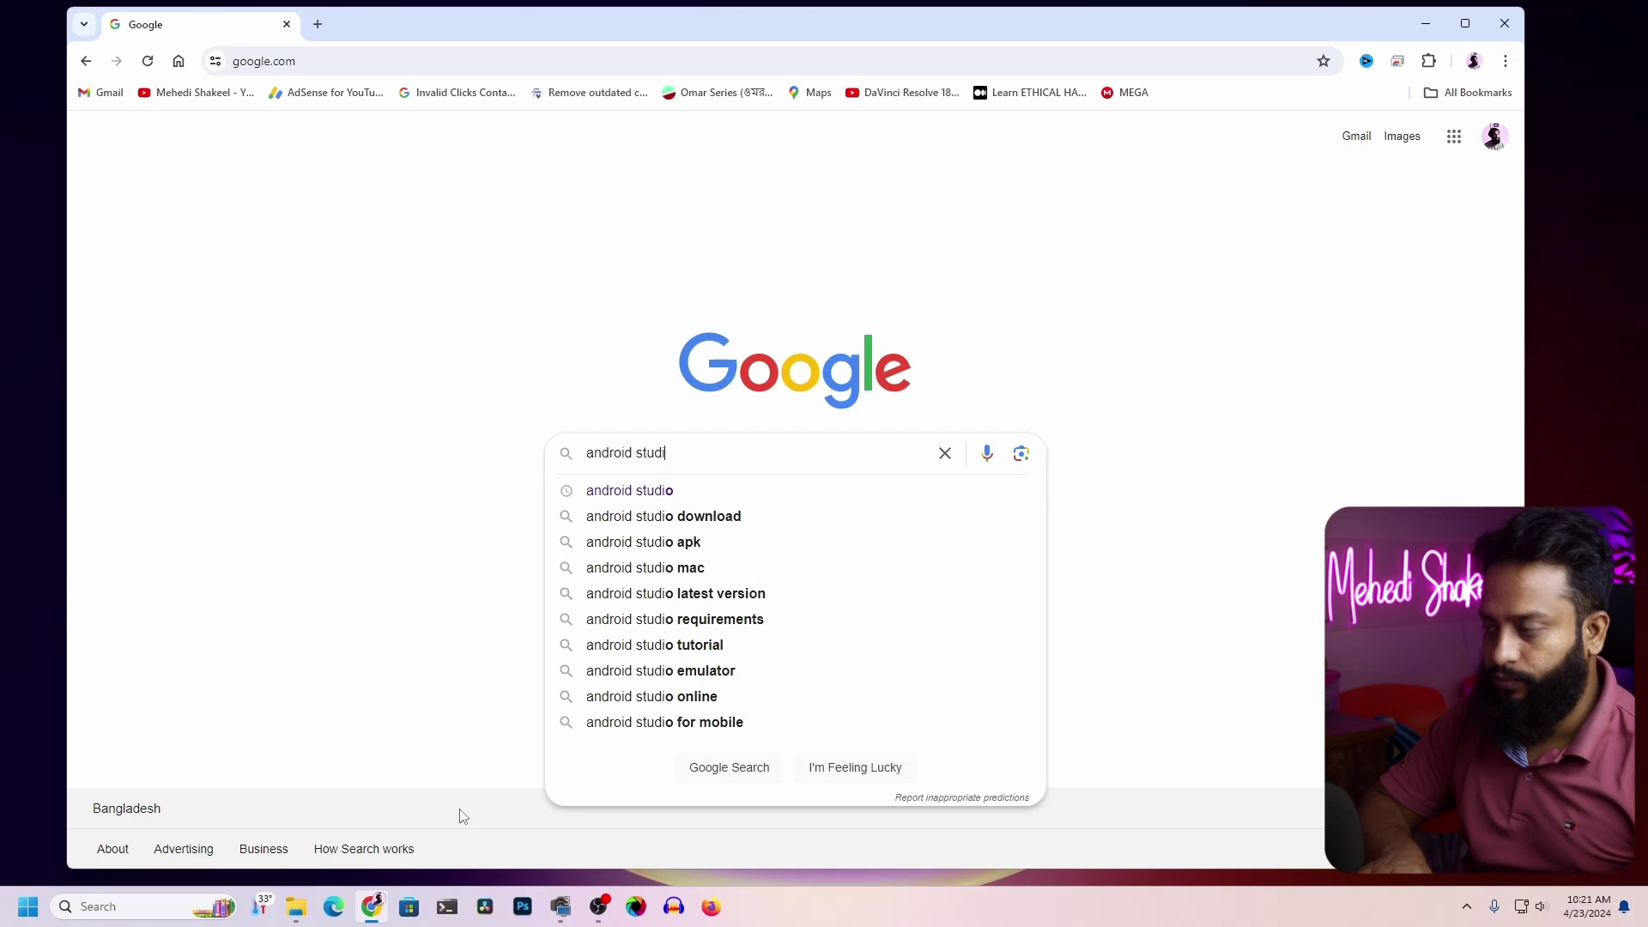
type("o")
key("Return")
scroll(462, 808, "down", 2)
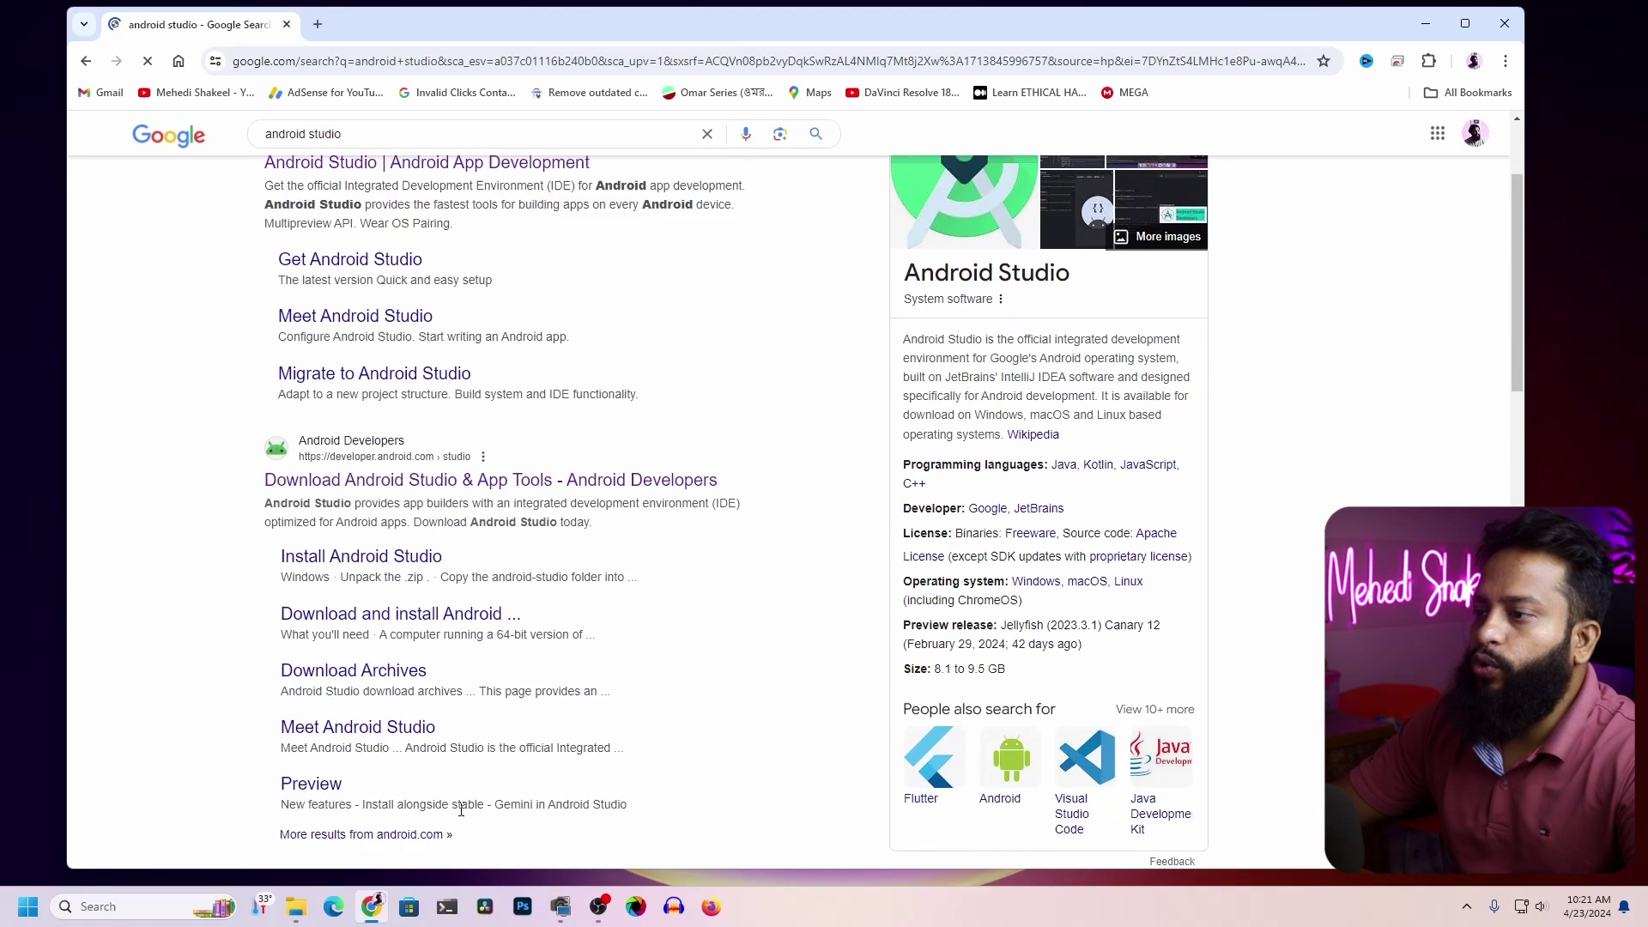
scroll(454, 696, "down", 2)
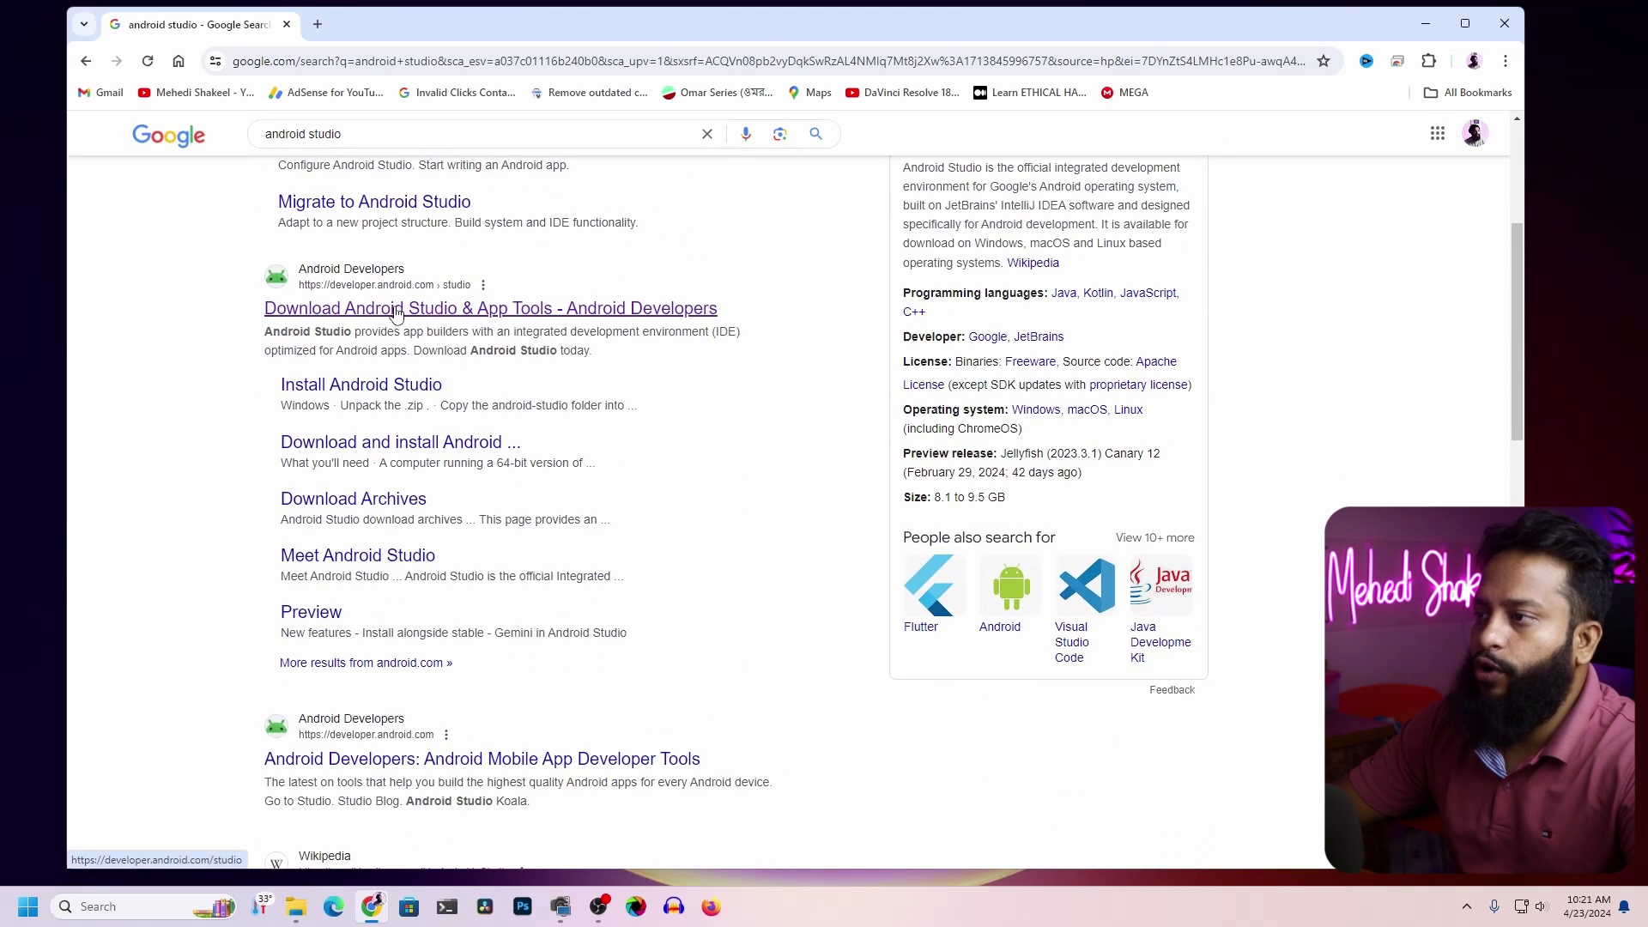
left_click(430, 315)
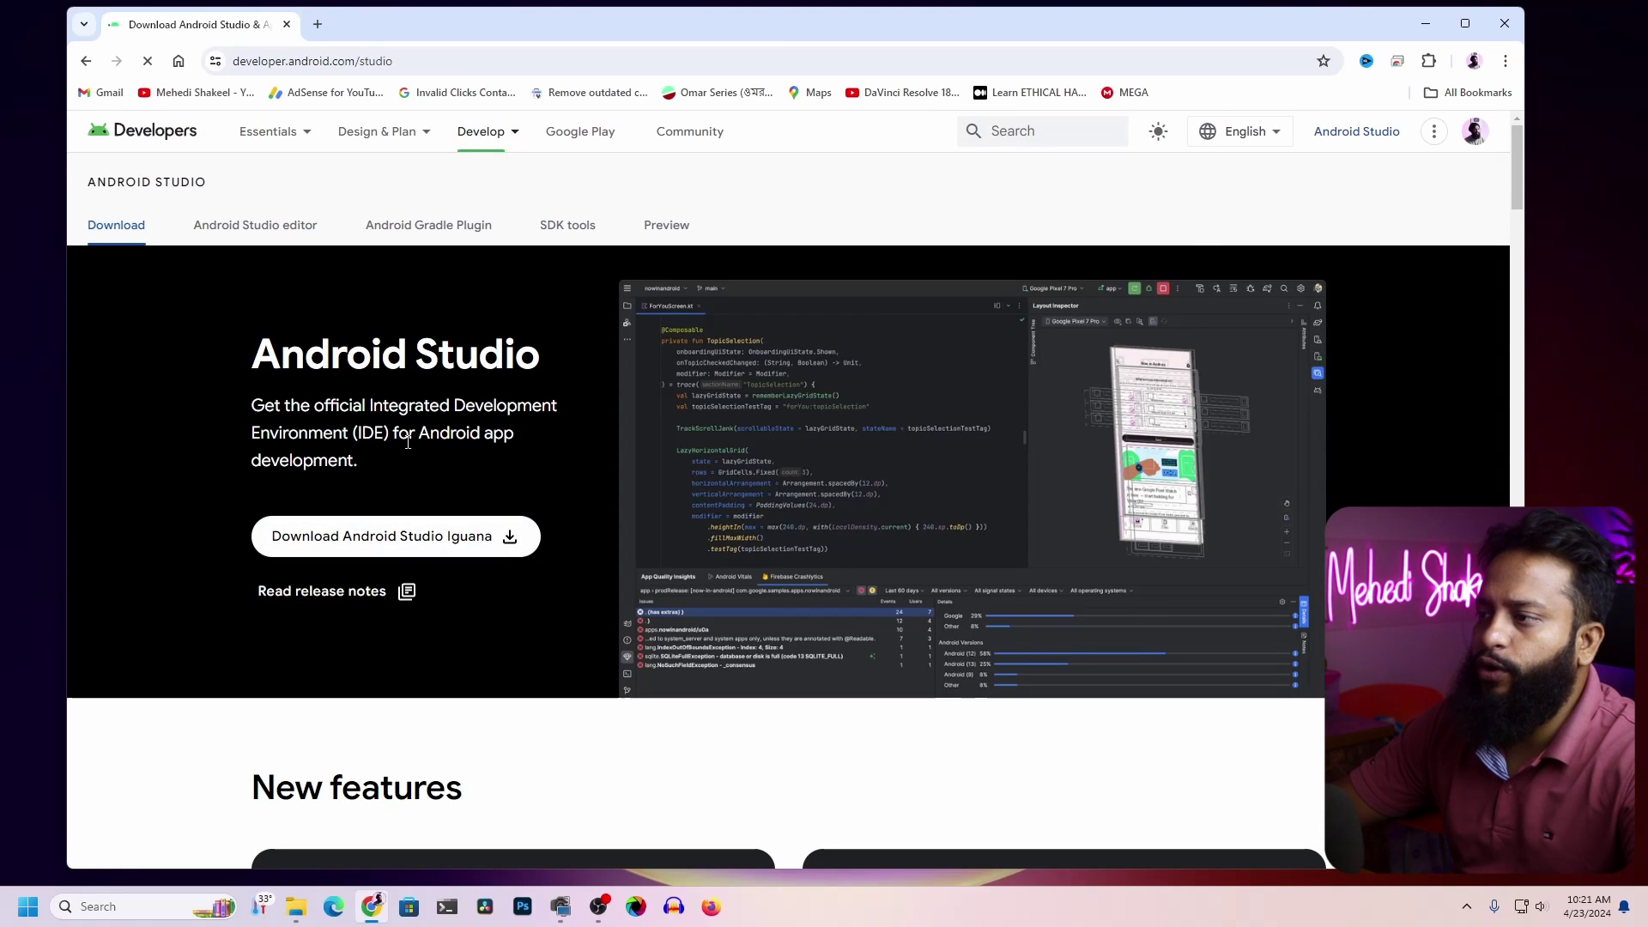
left_click(1426, 23)
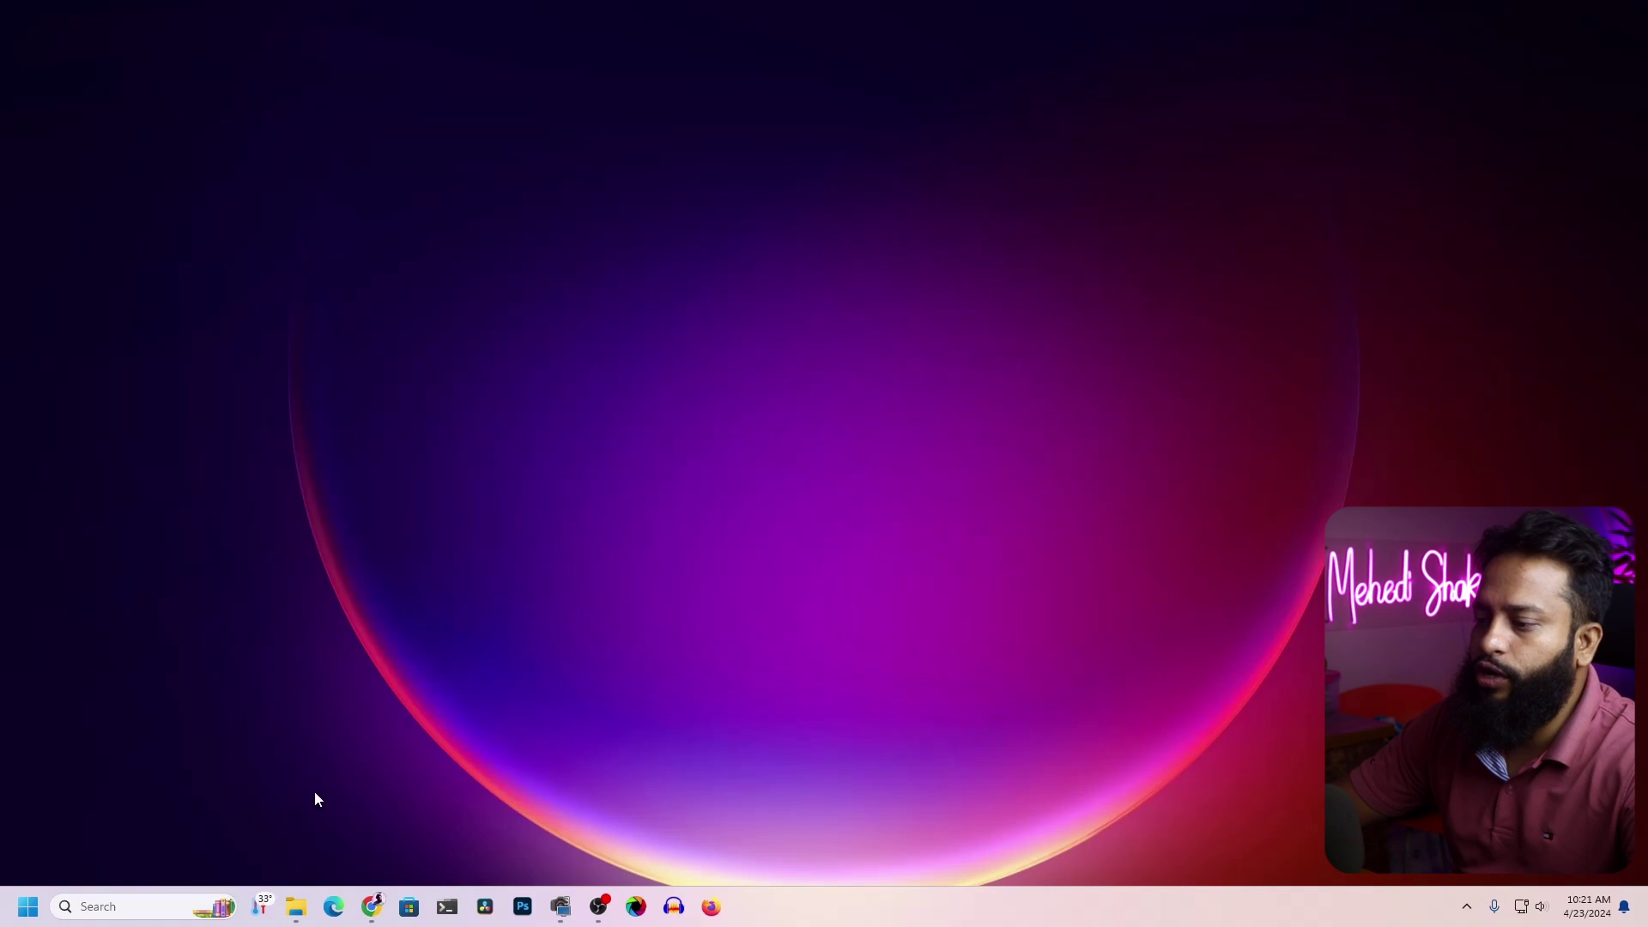
Show the Downloads folder with android-studio-2023.2.1.25-windows.exe and reposition the window.
left_click(298, 907)
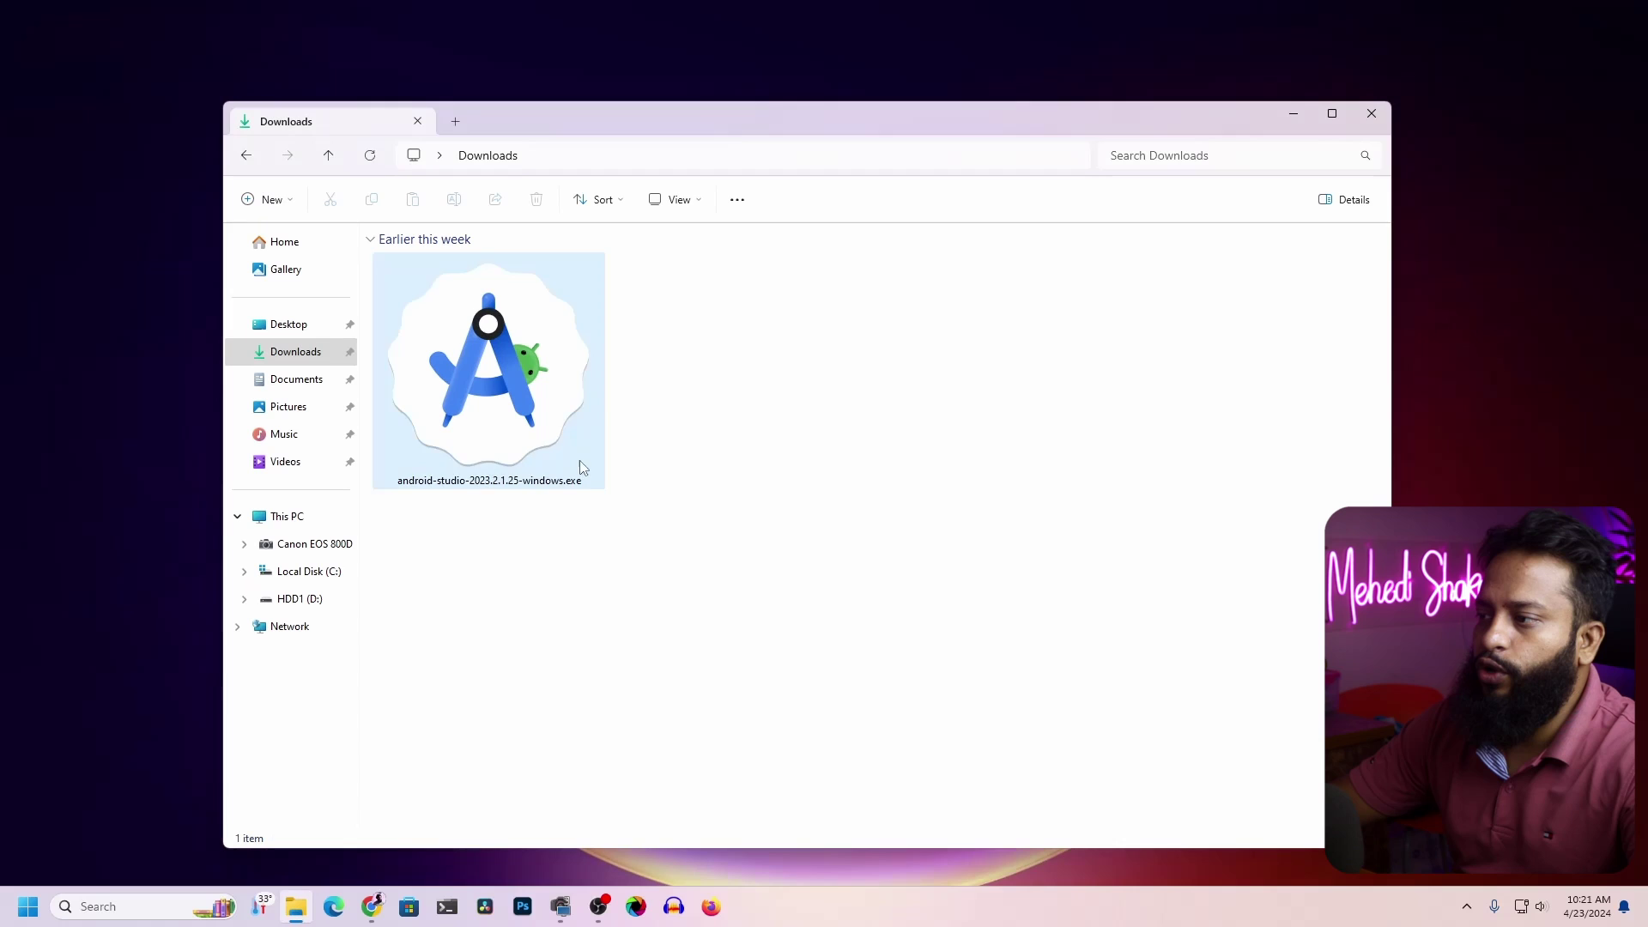
left_click_drag(700, 120, 716, 86)
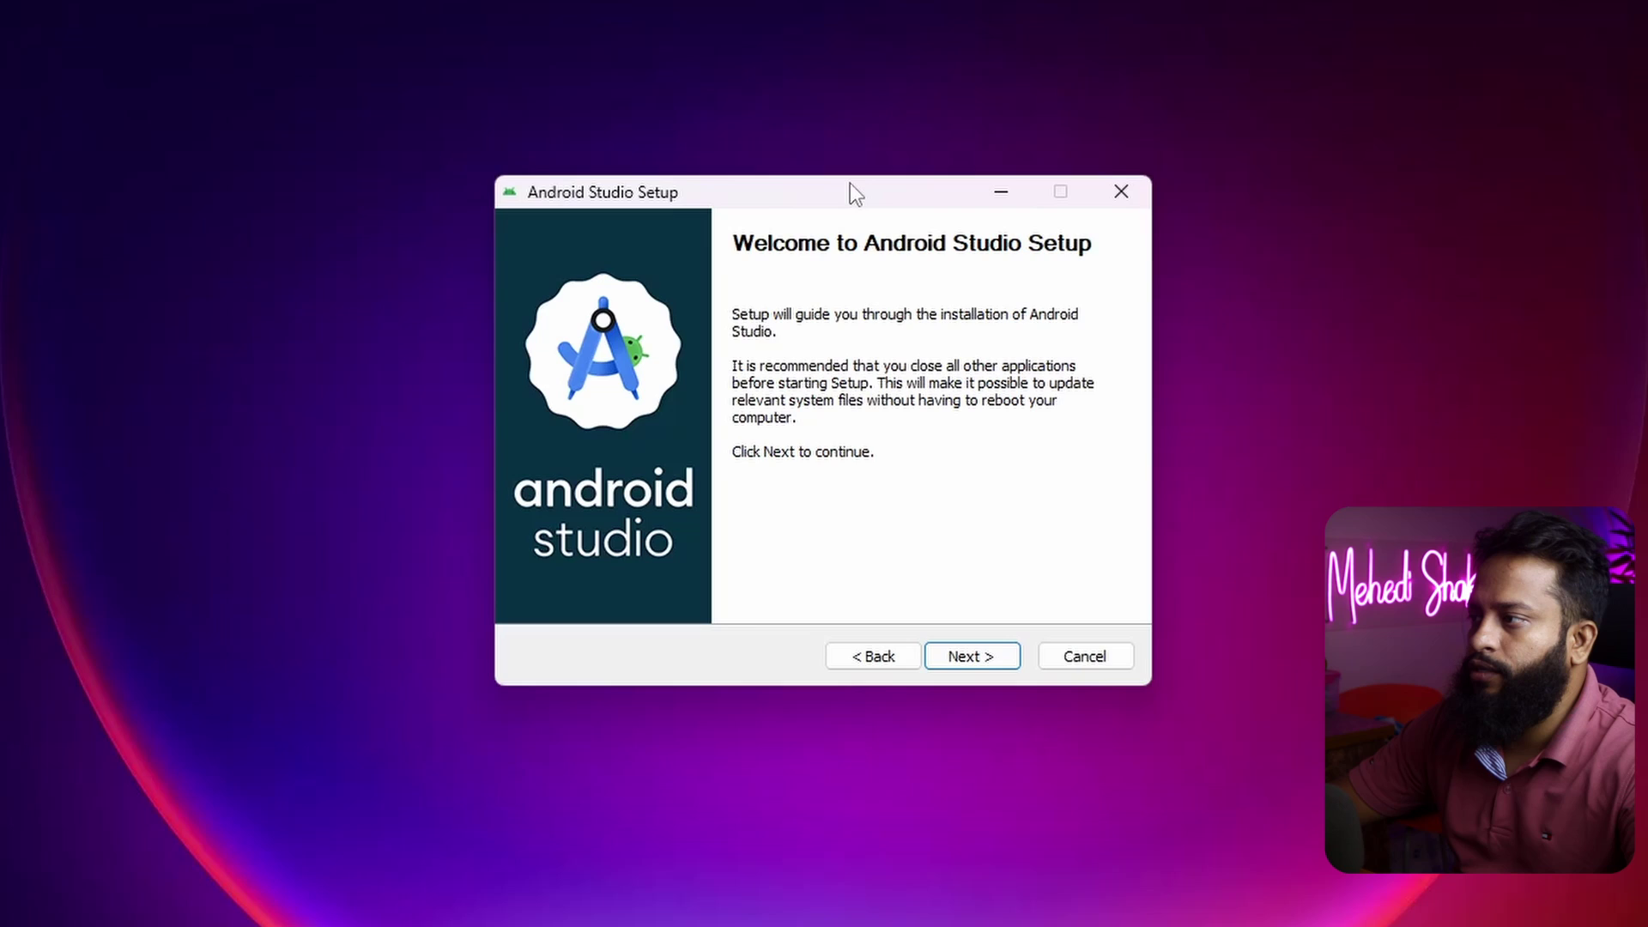
Start the Android Studio setup, keeping the Android Virtual Device component selected.
left_click_drag(850, 190, 858, 162)
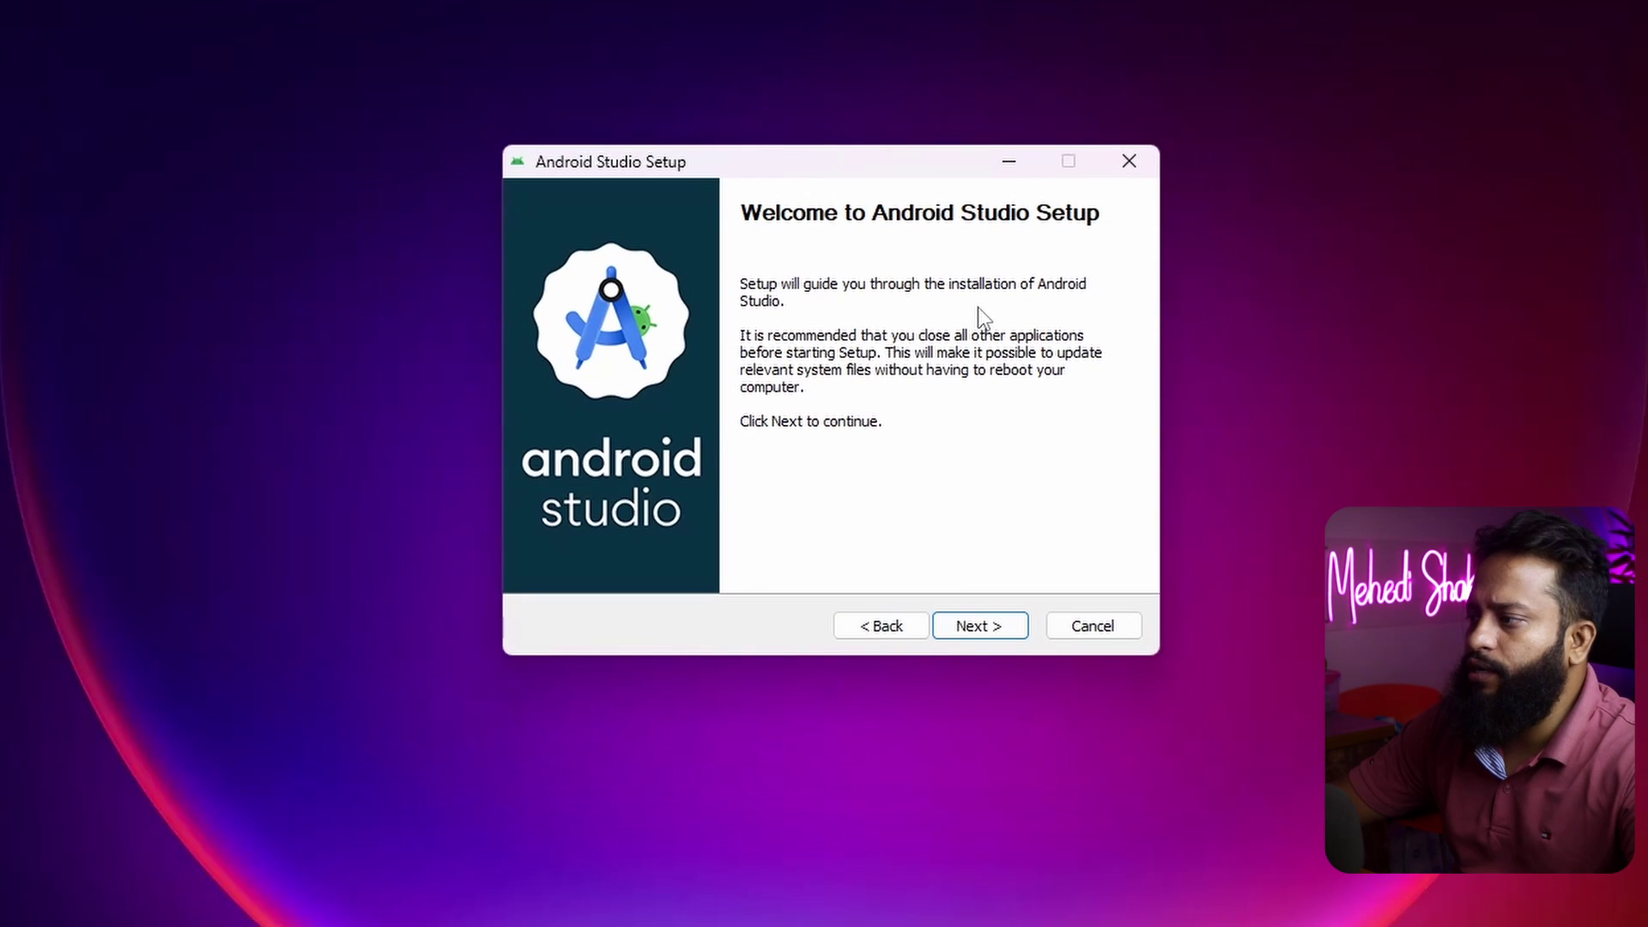
left_click(991, 629)
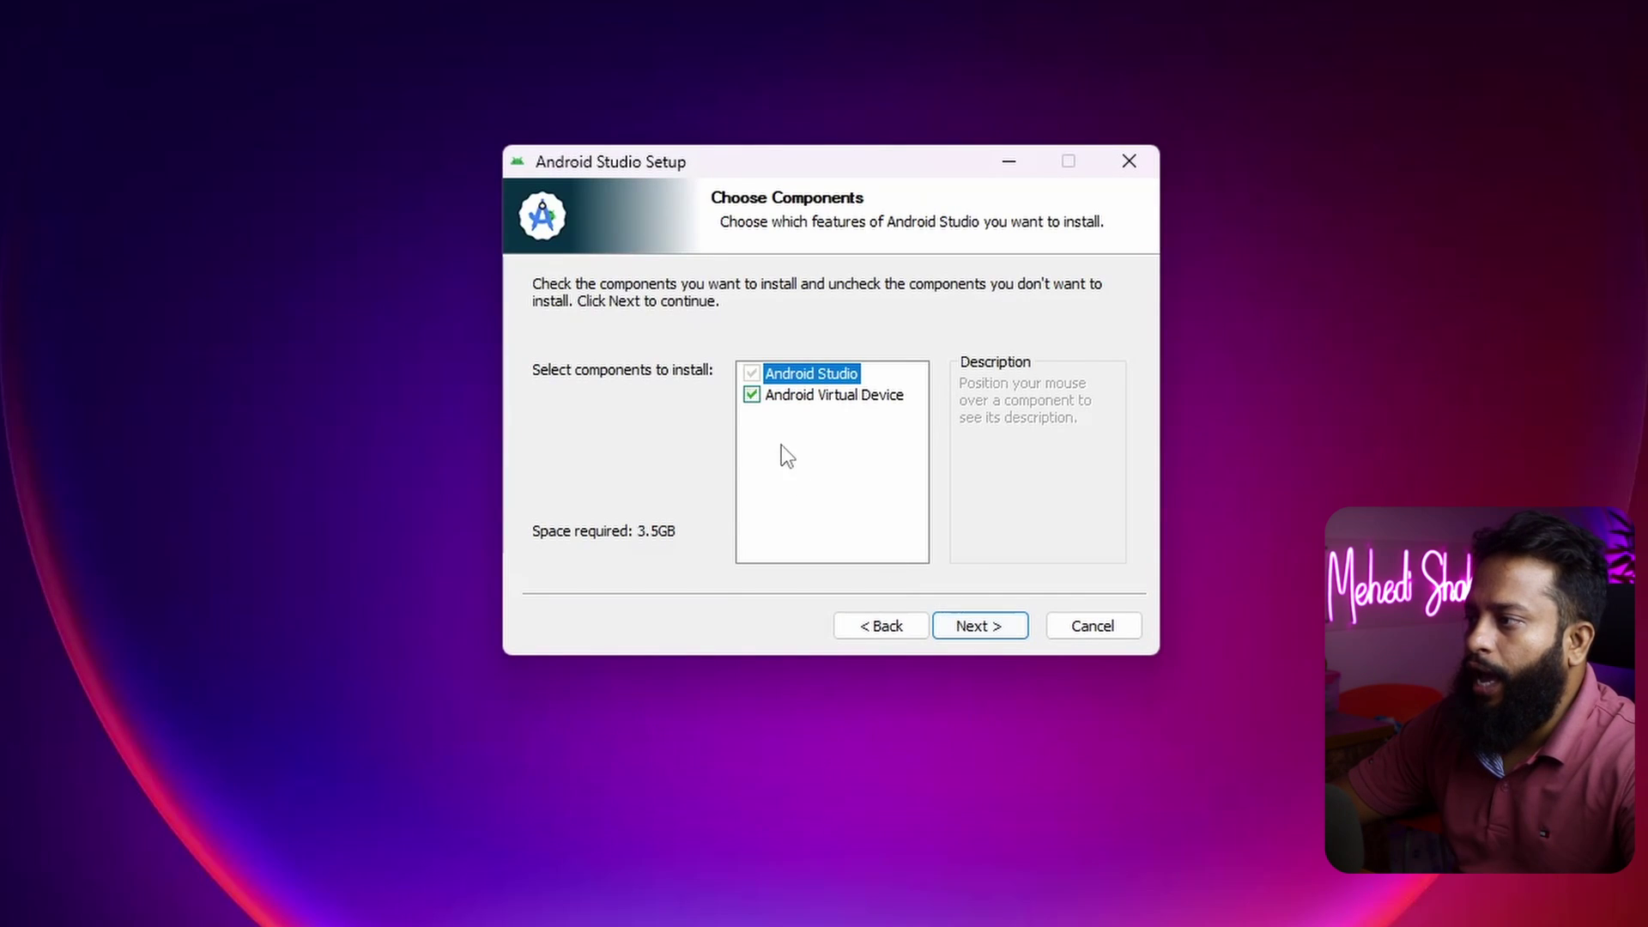
left_click(752, 397)
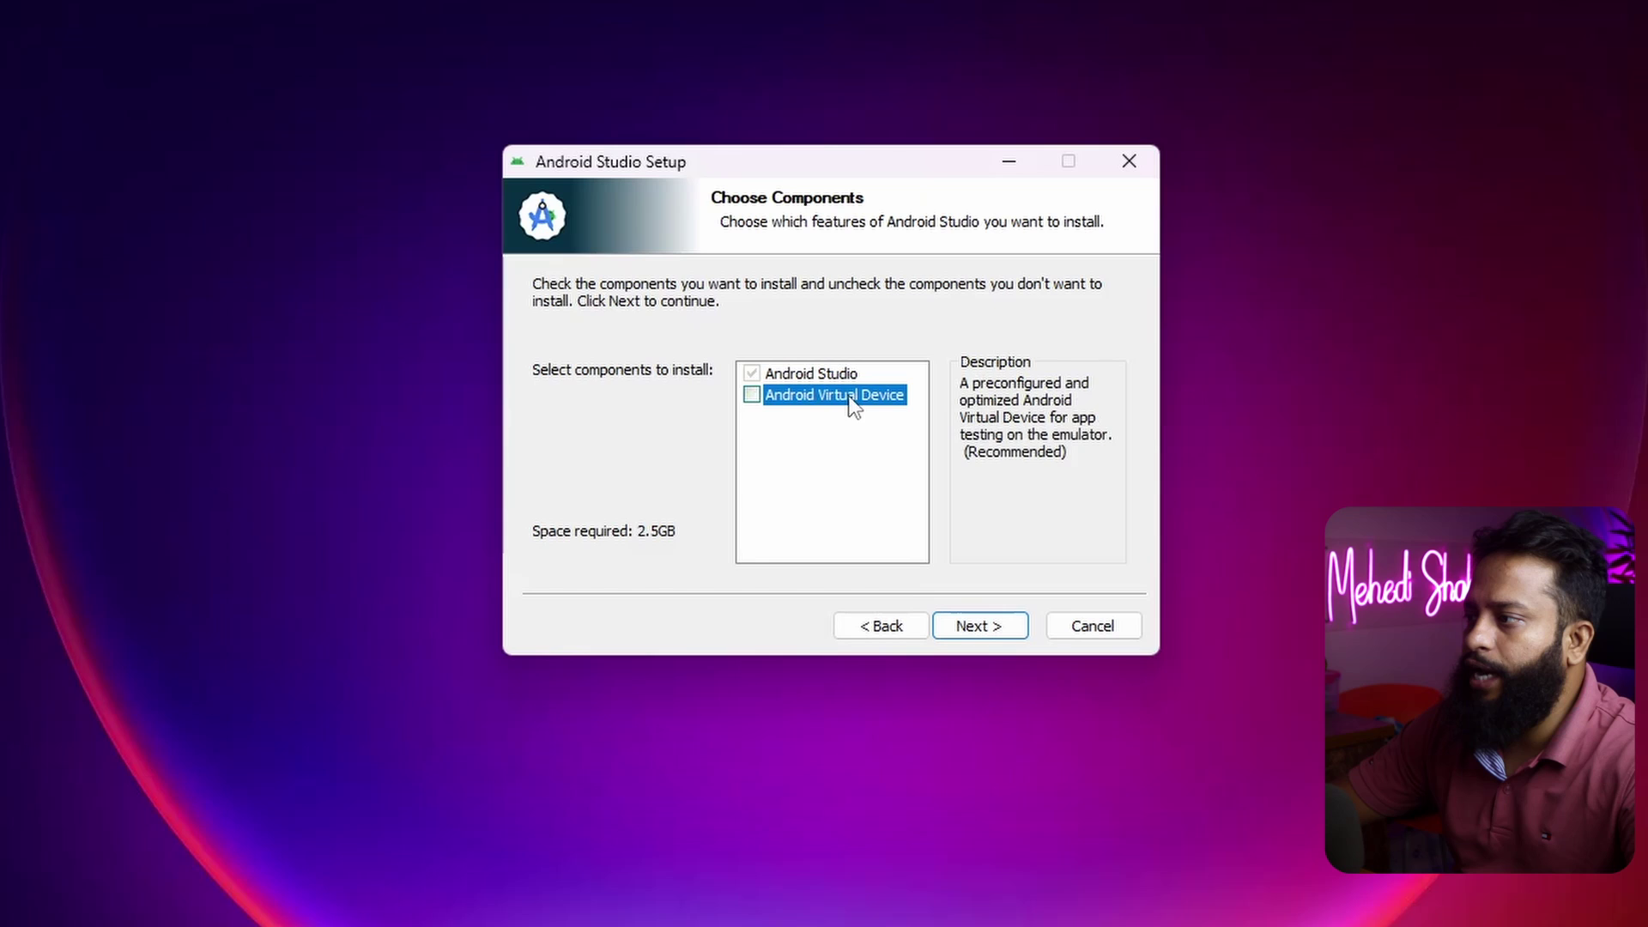
left_click(752, 398)
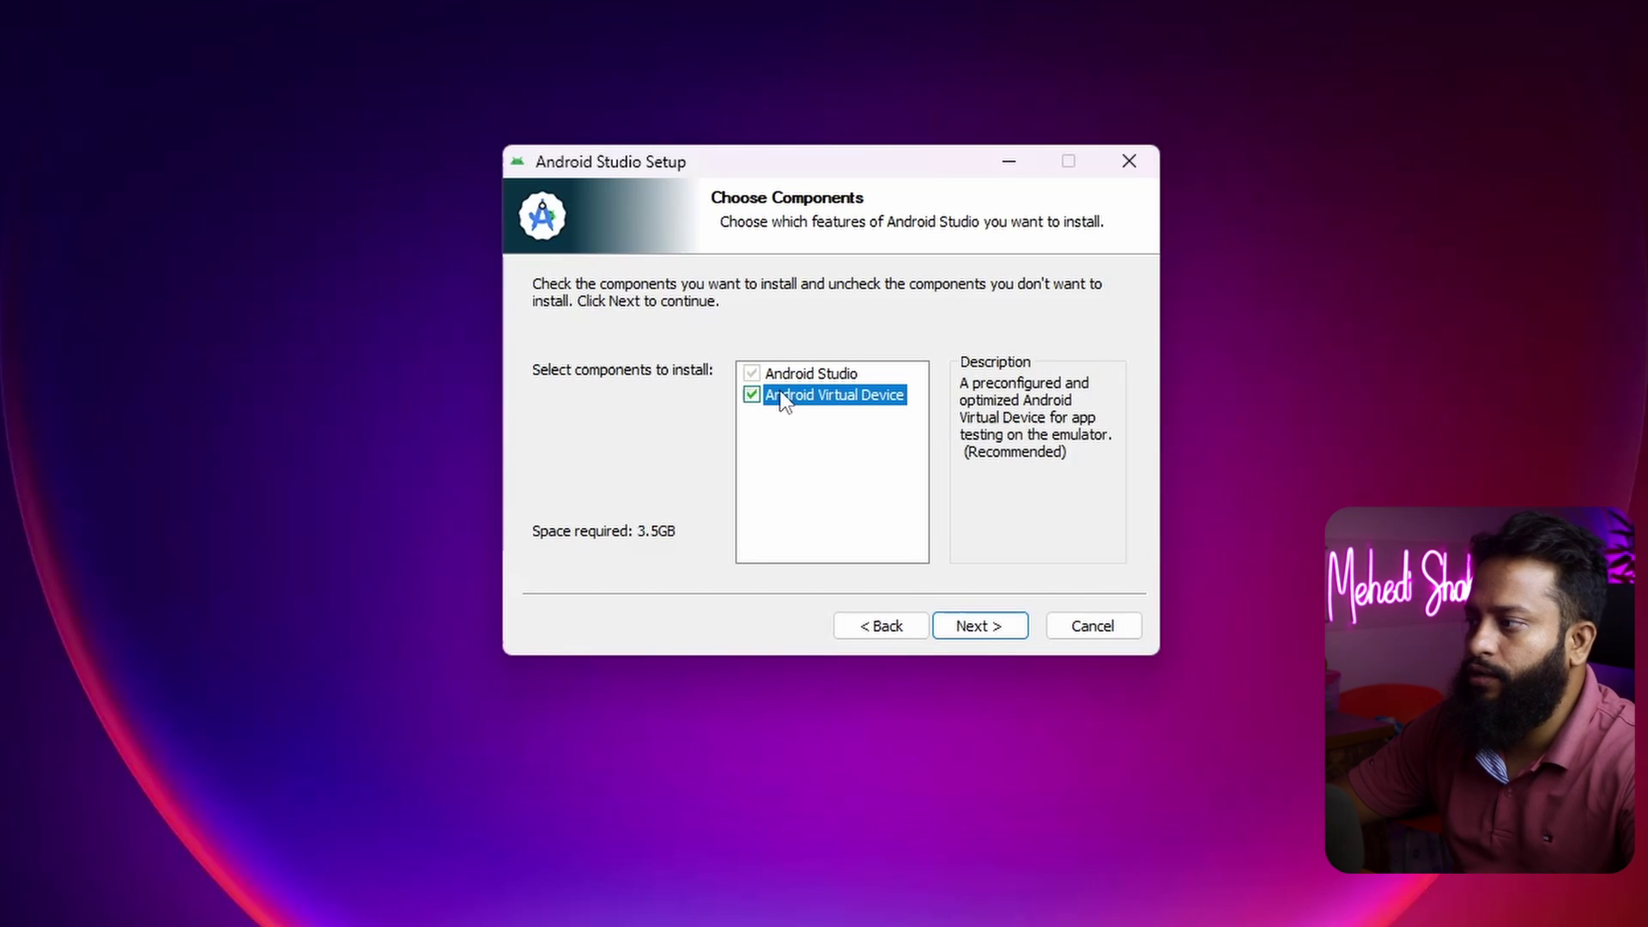
left_click(979, 628)
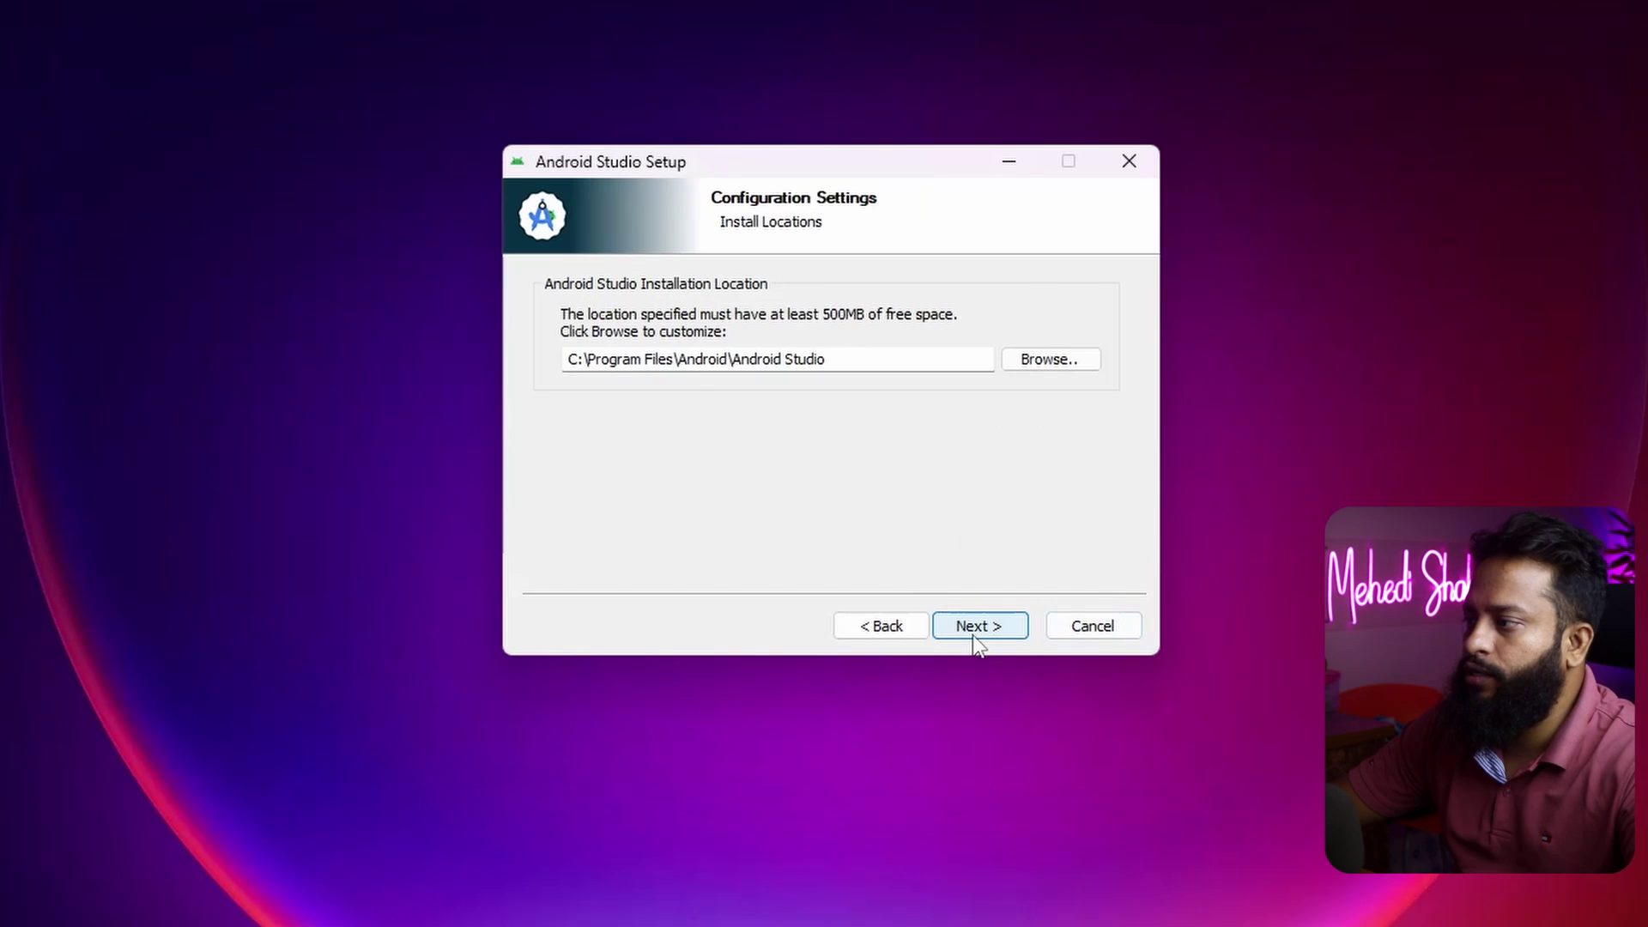
Install to the default location, then finish setup with Android Studio launching.
left_click(978, 628)
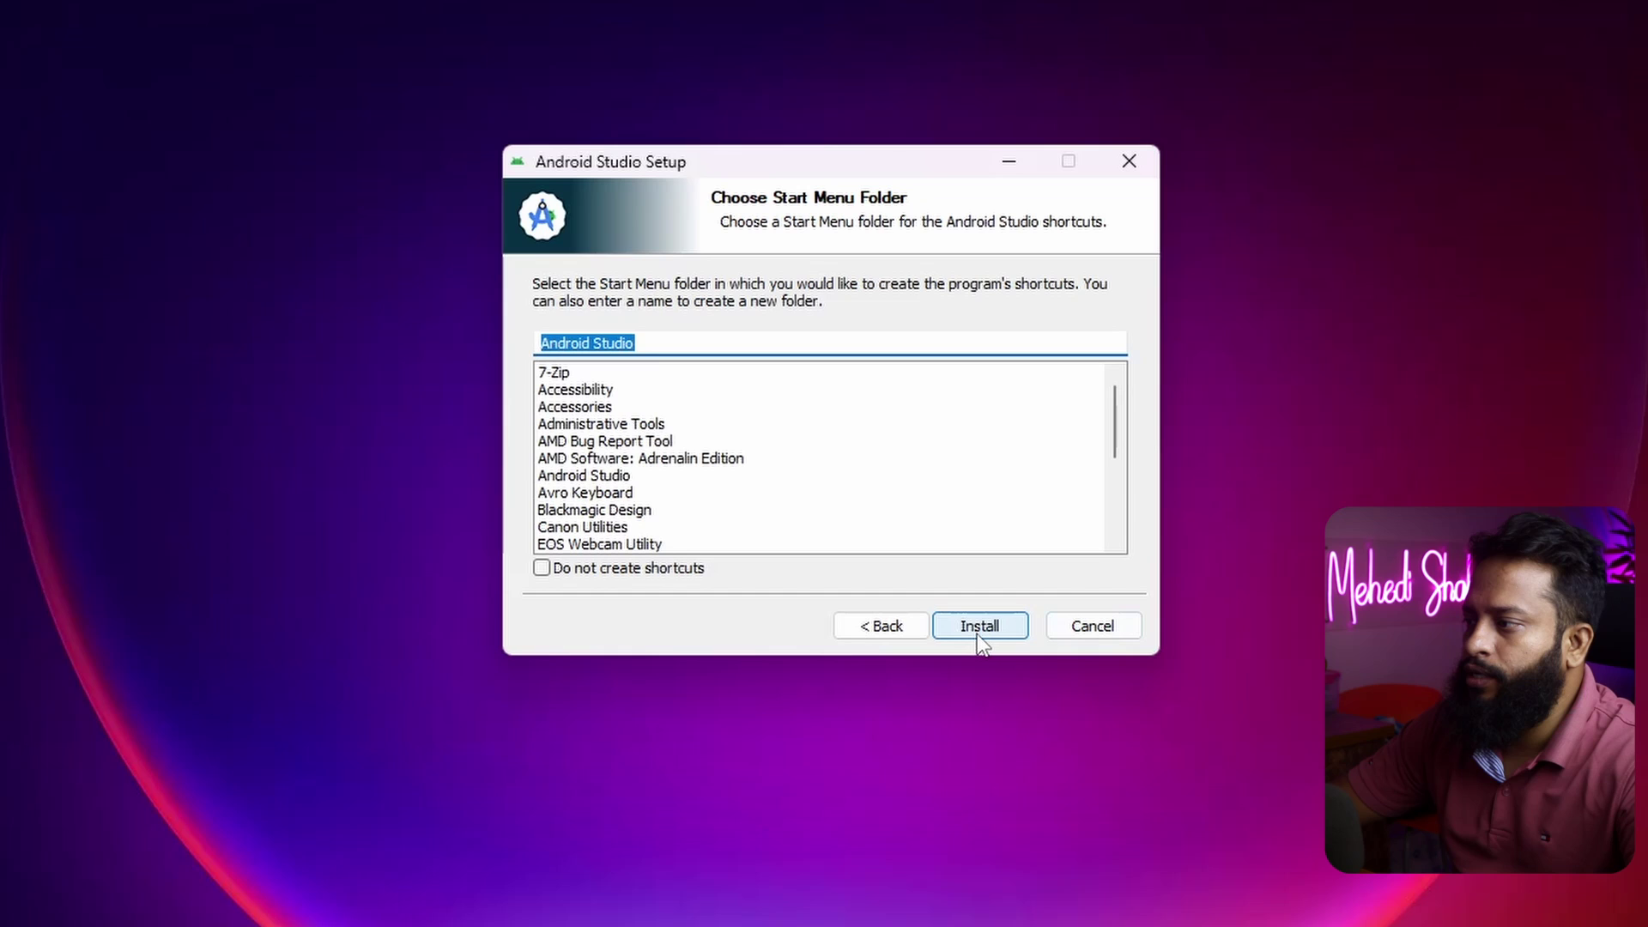
left_click(978, 628)
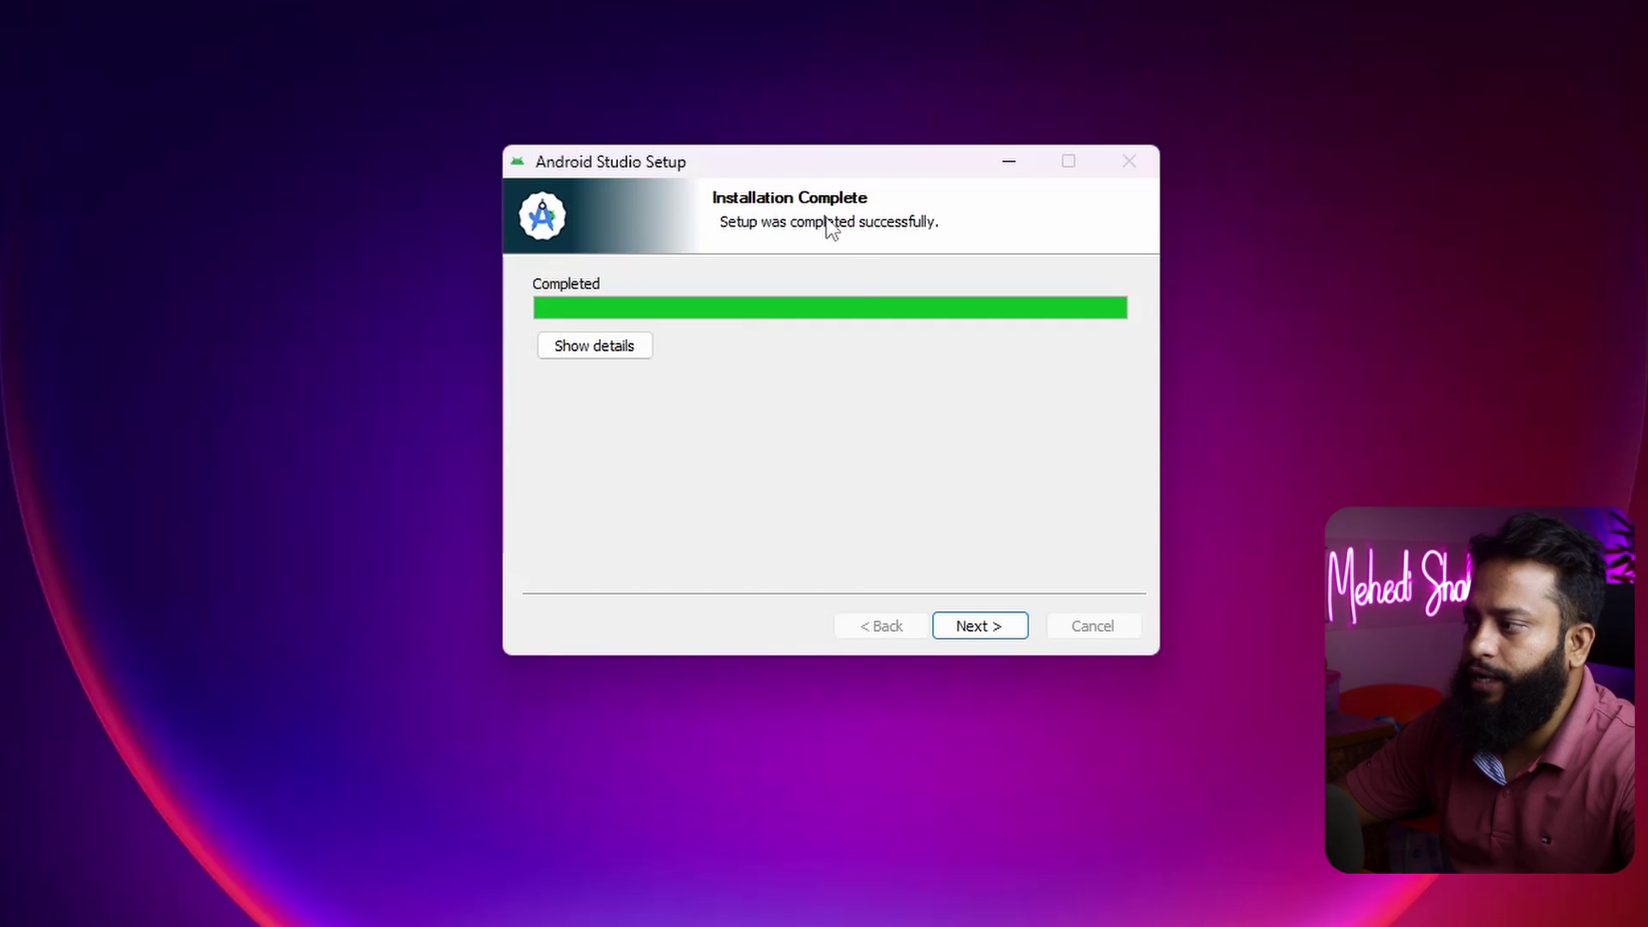
left_click(973, 635)
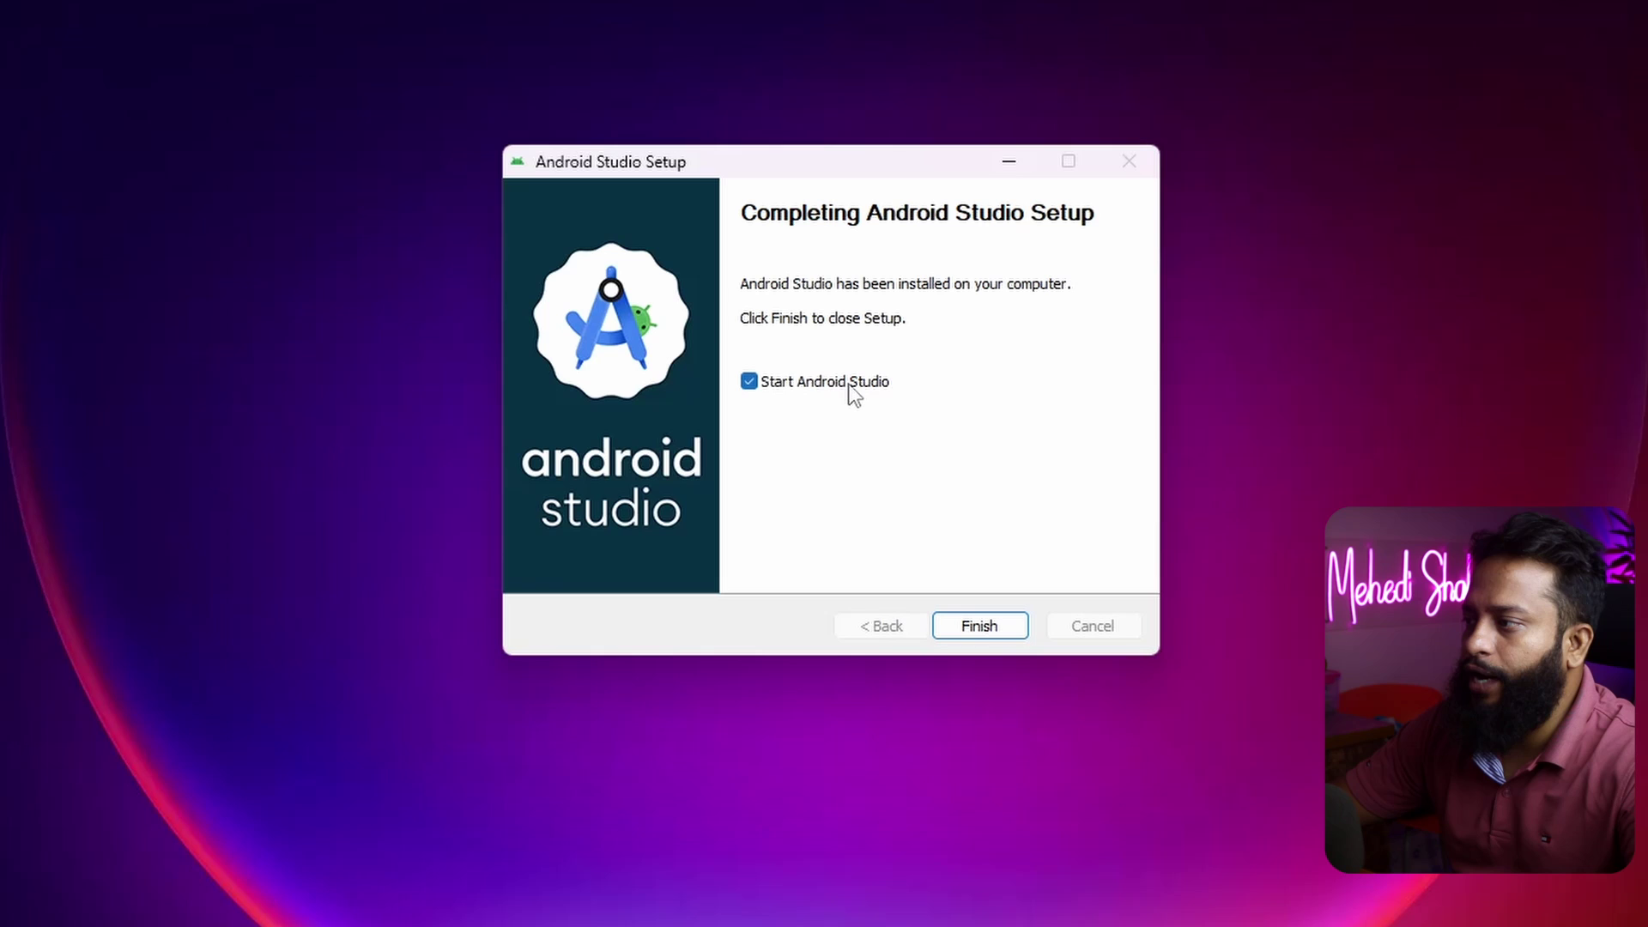
left_click(980, 628)
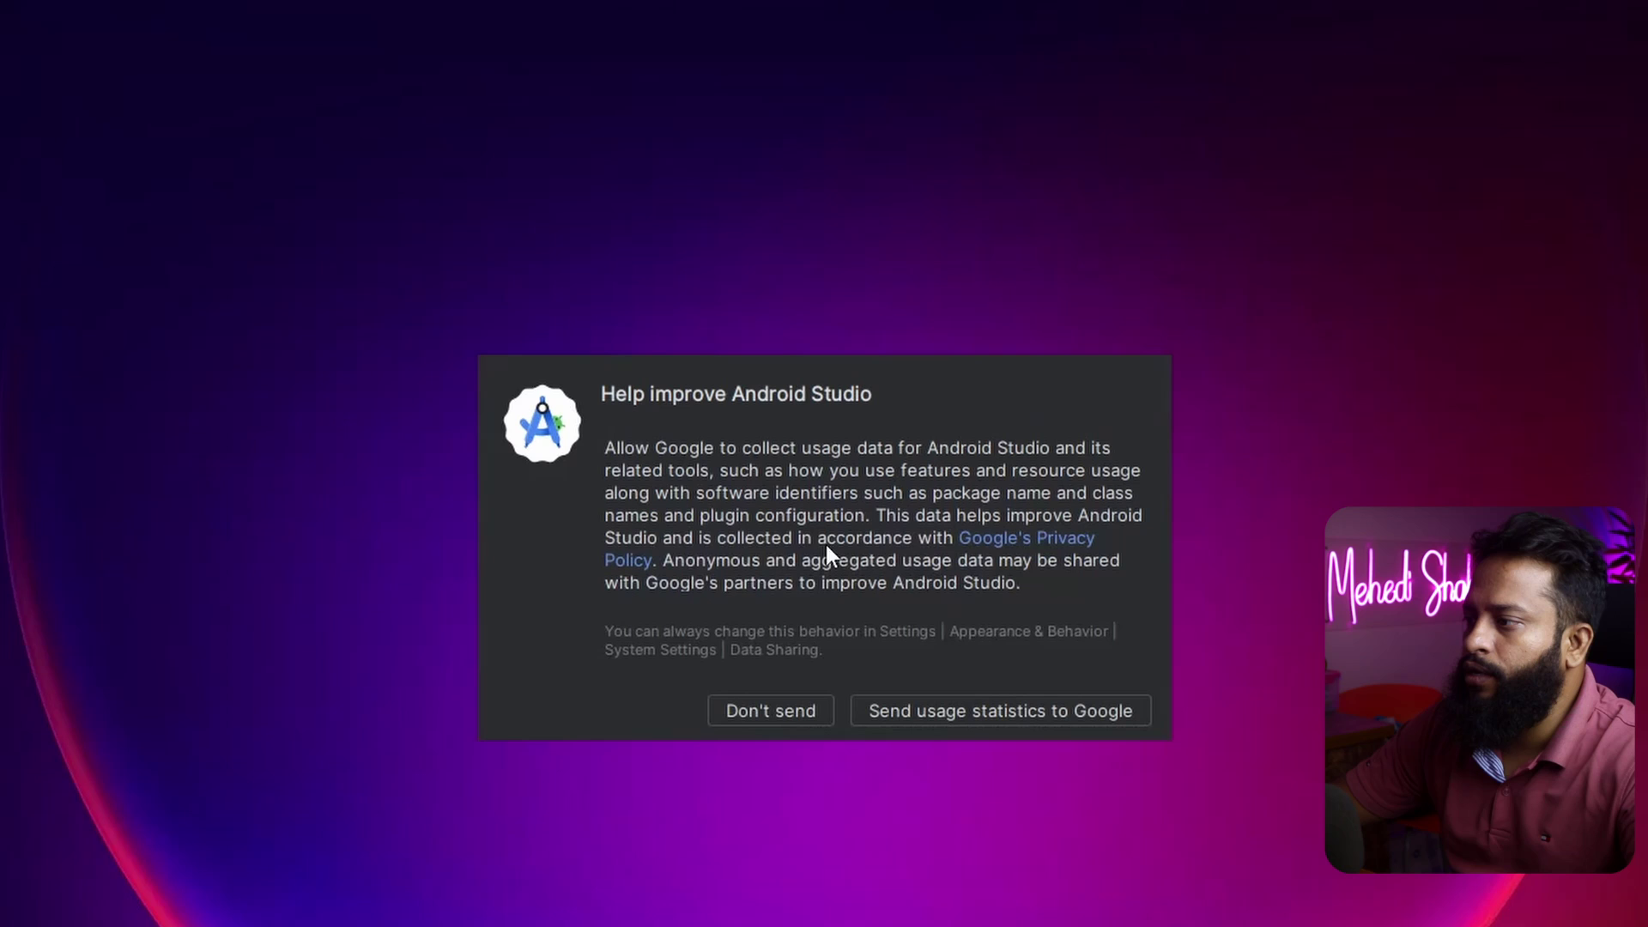
Decline usage data sharing and open Virtual Device Manager from More Actions.
left_click(759, 713)
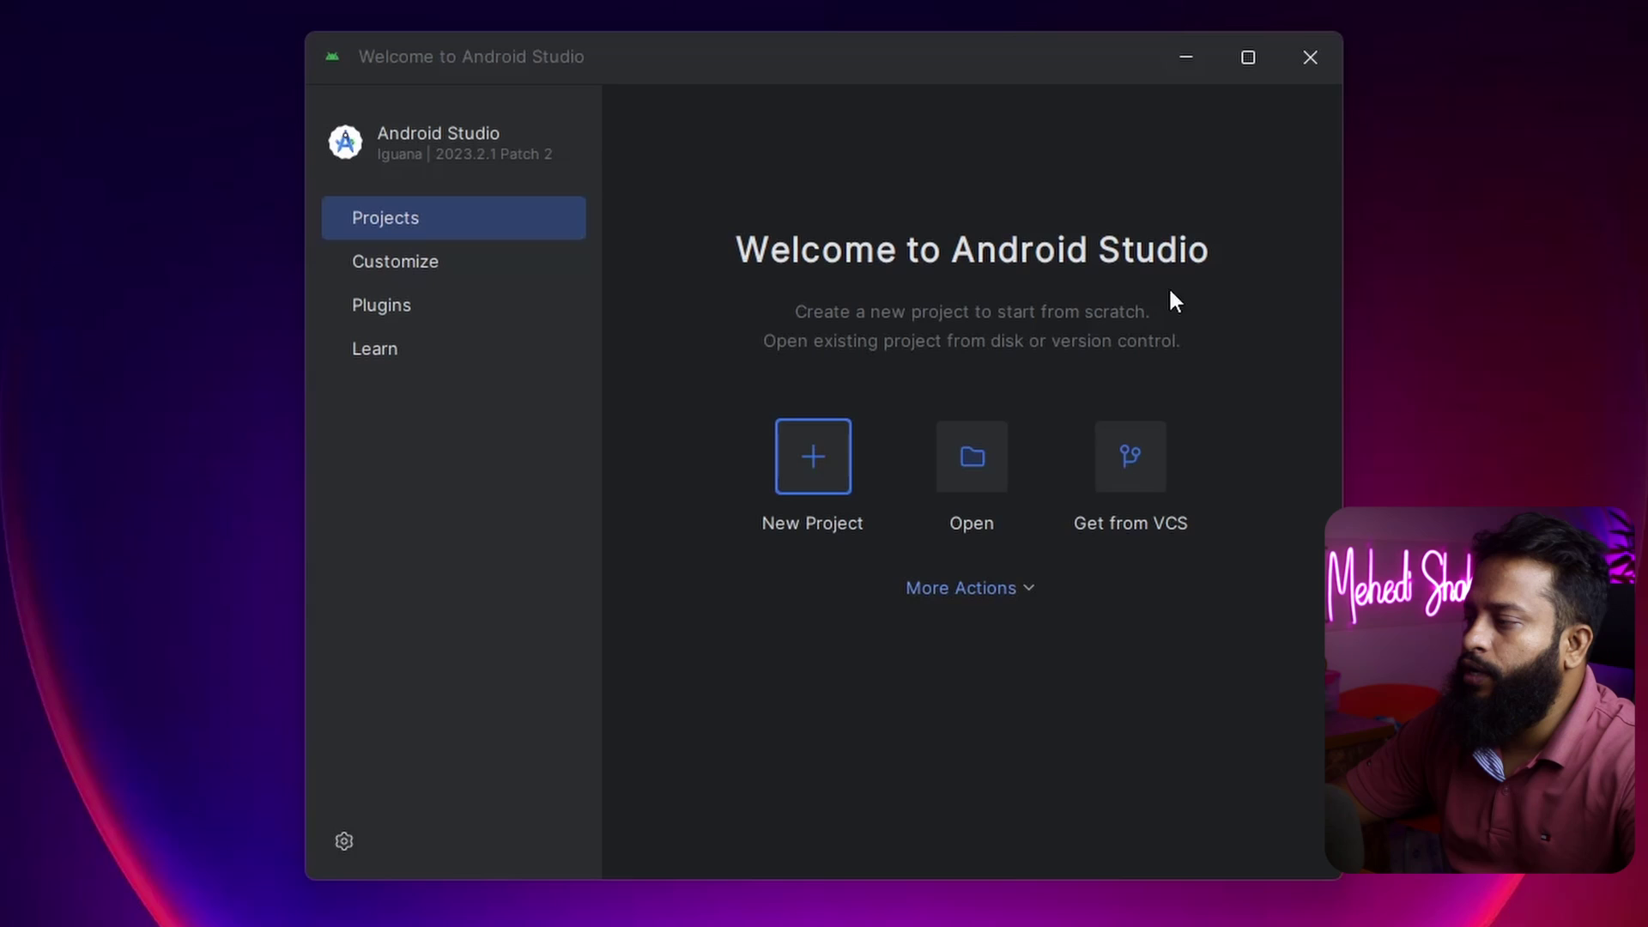
left_click(1039, 603)
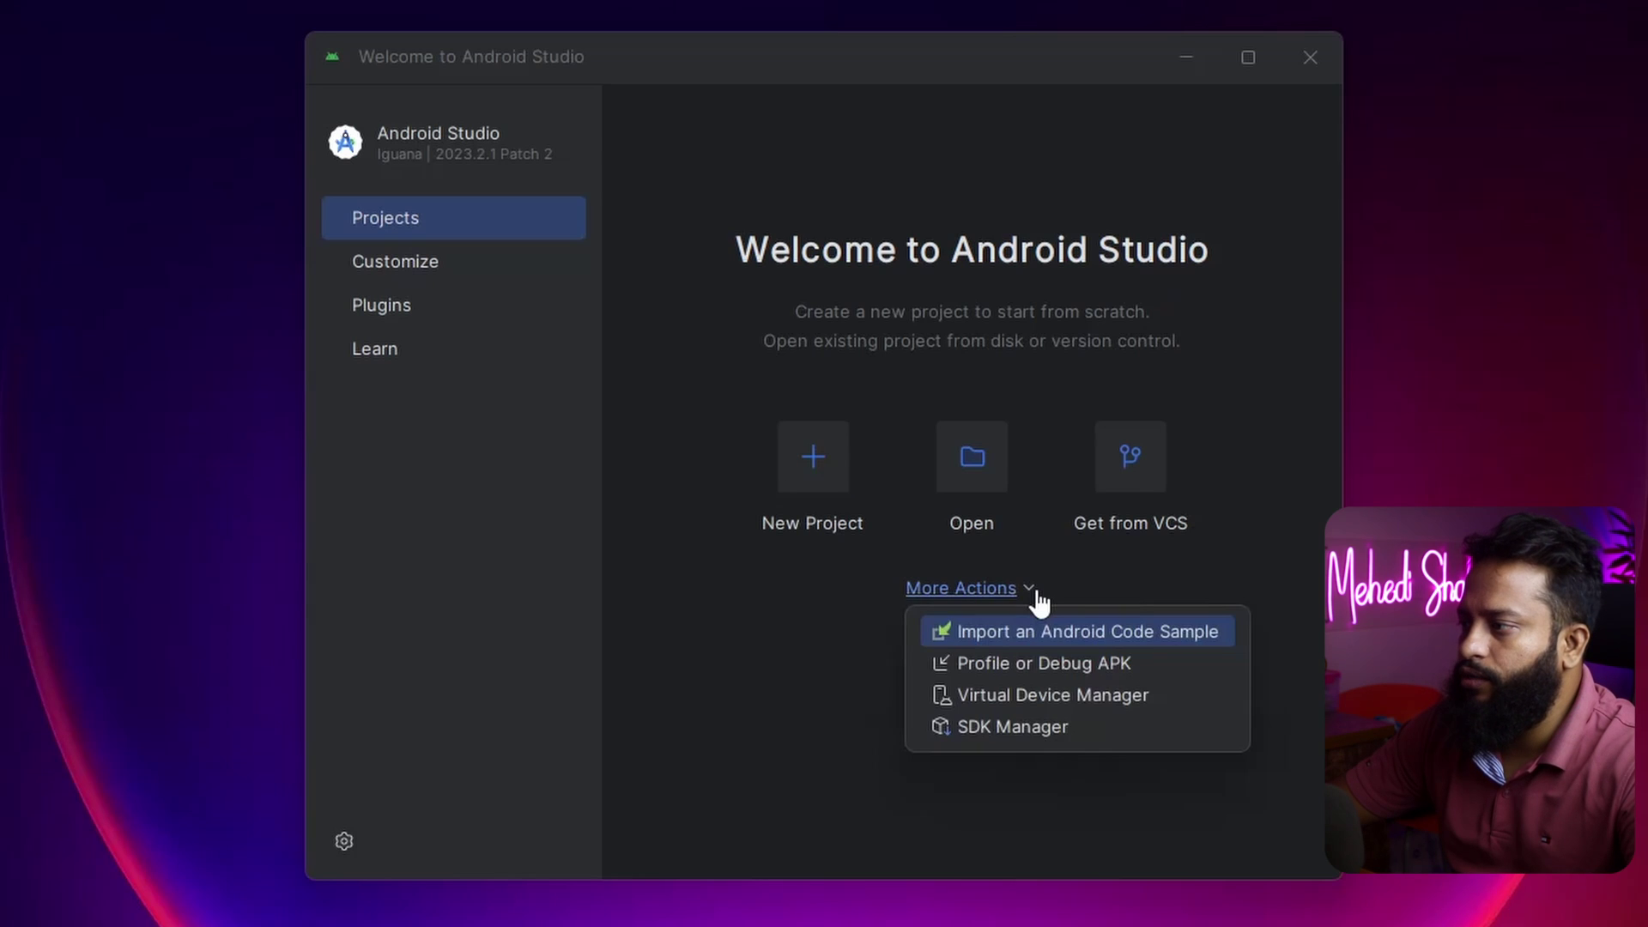
left_click(1039, 697)
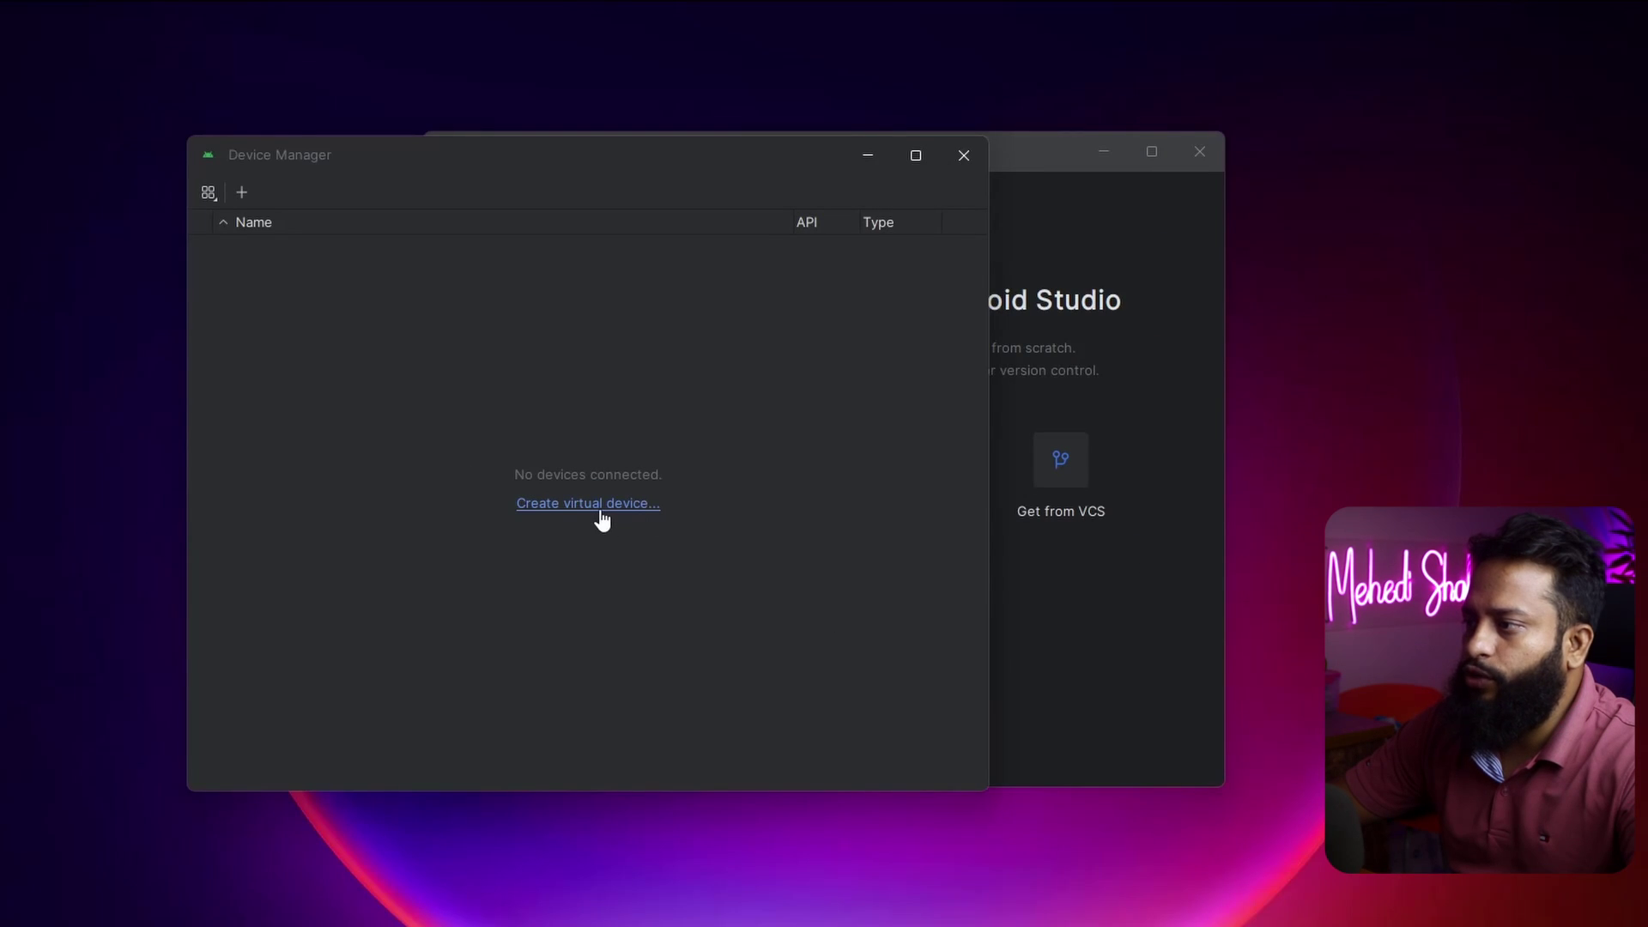
Create a new virtual device with Pixel 8 Pro as the phone hardware.
left_click(600, 507)
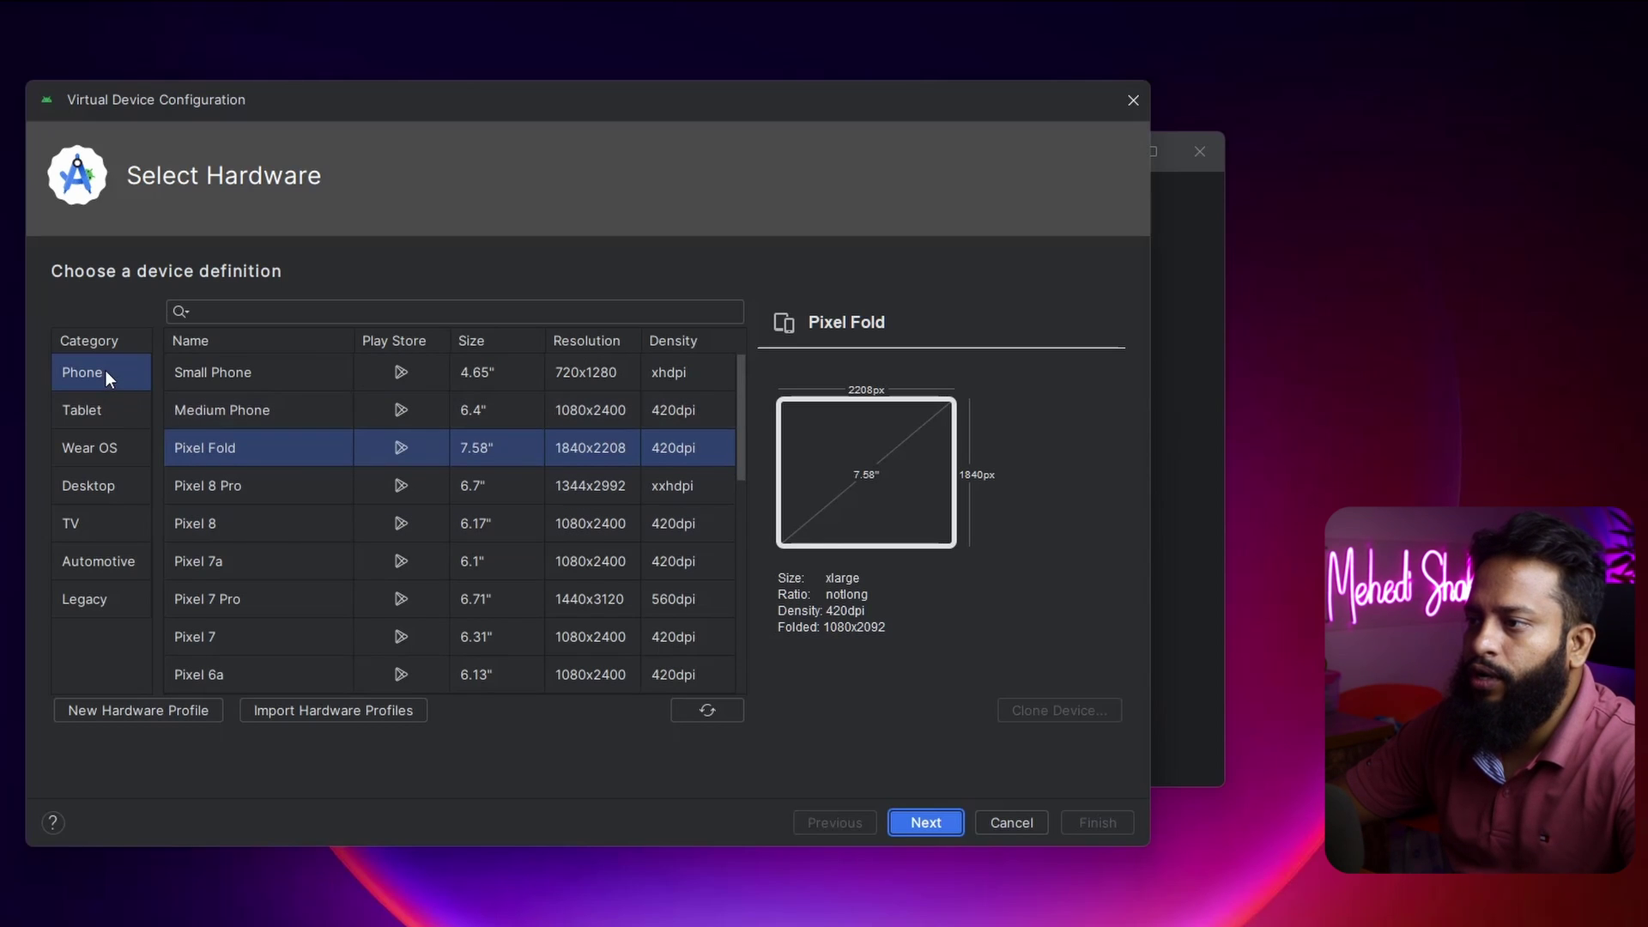
left_click(279, 486)
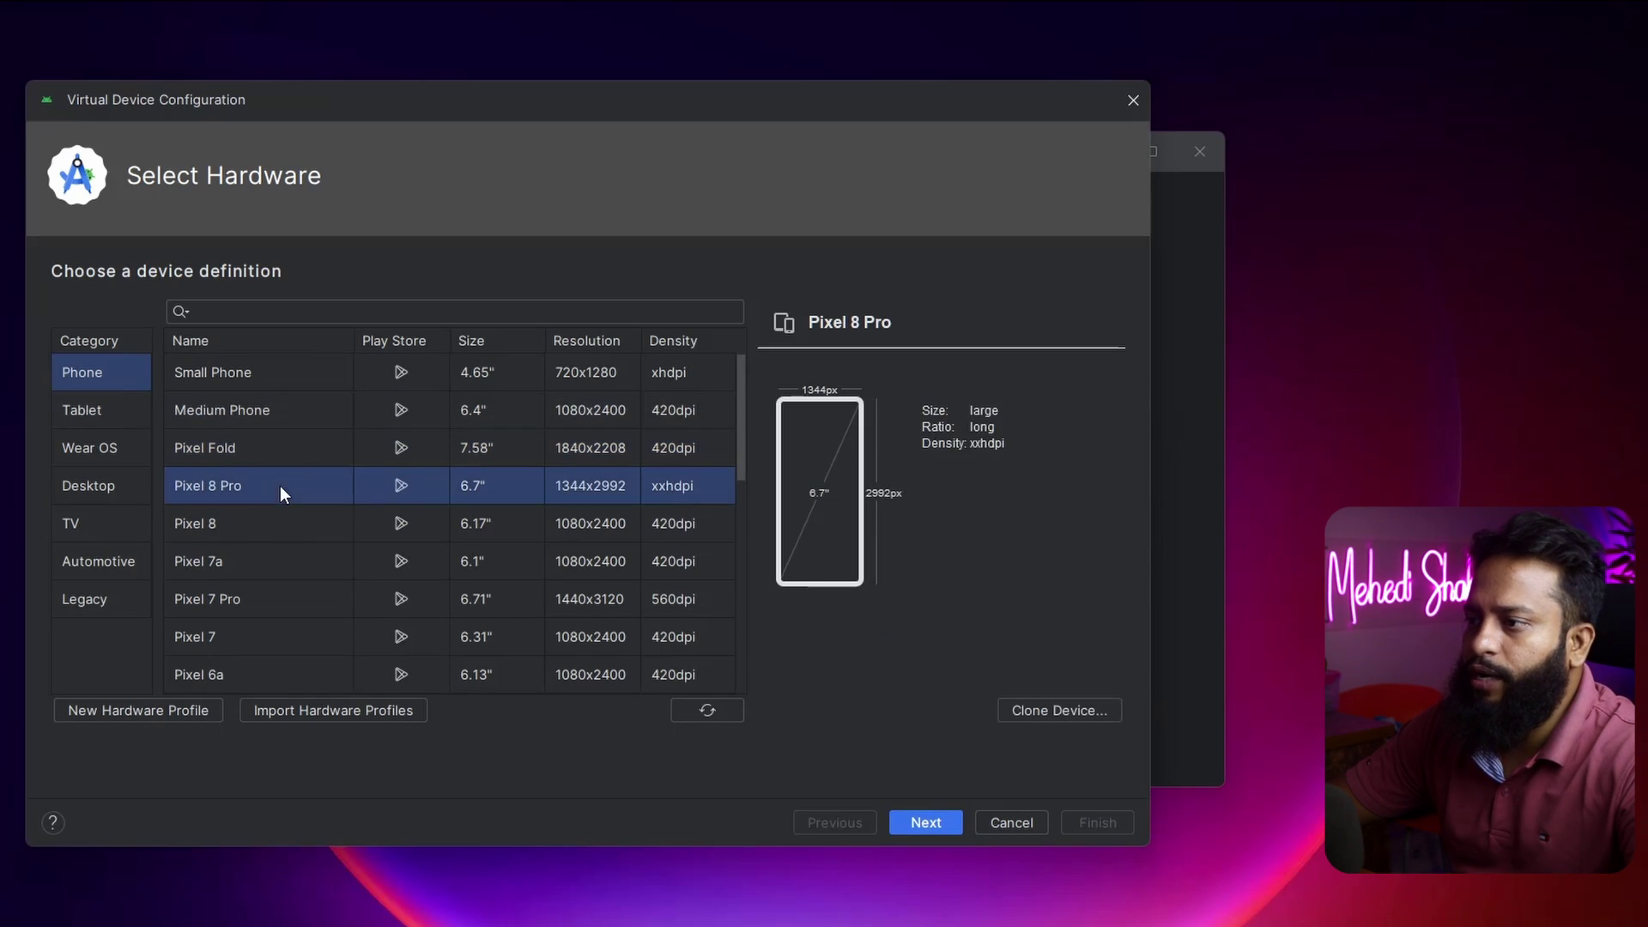
Pick the S (API 31, x86_64) system image and continue to the review step.
left_click(934, 828)
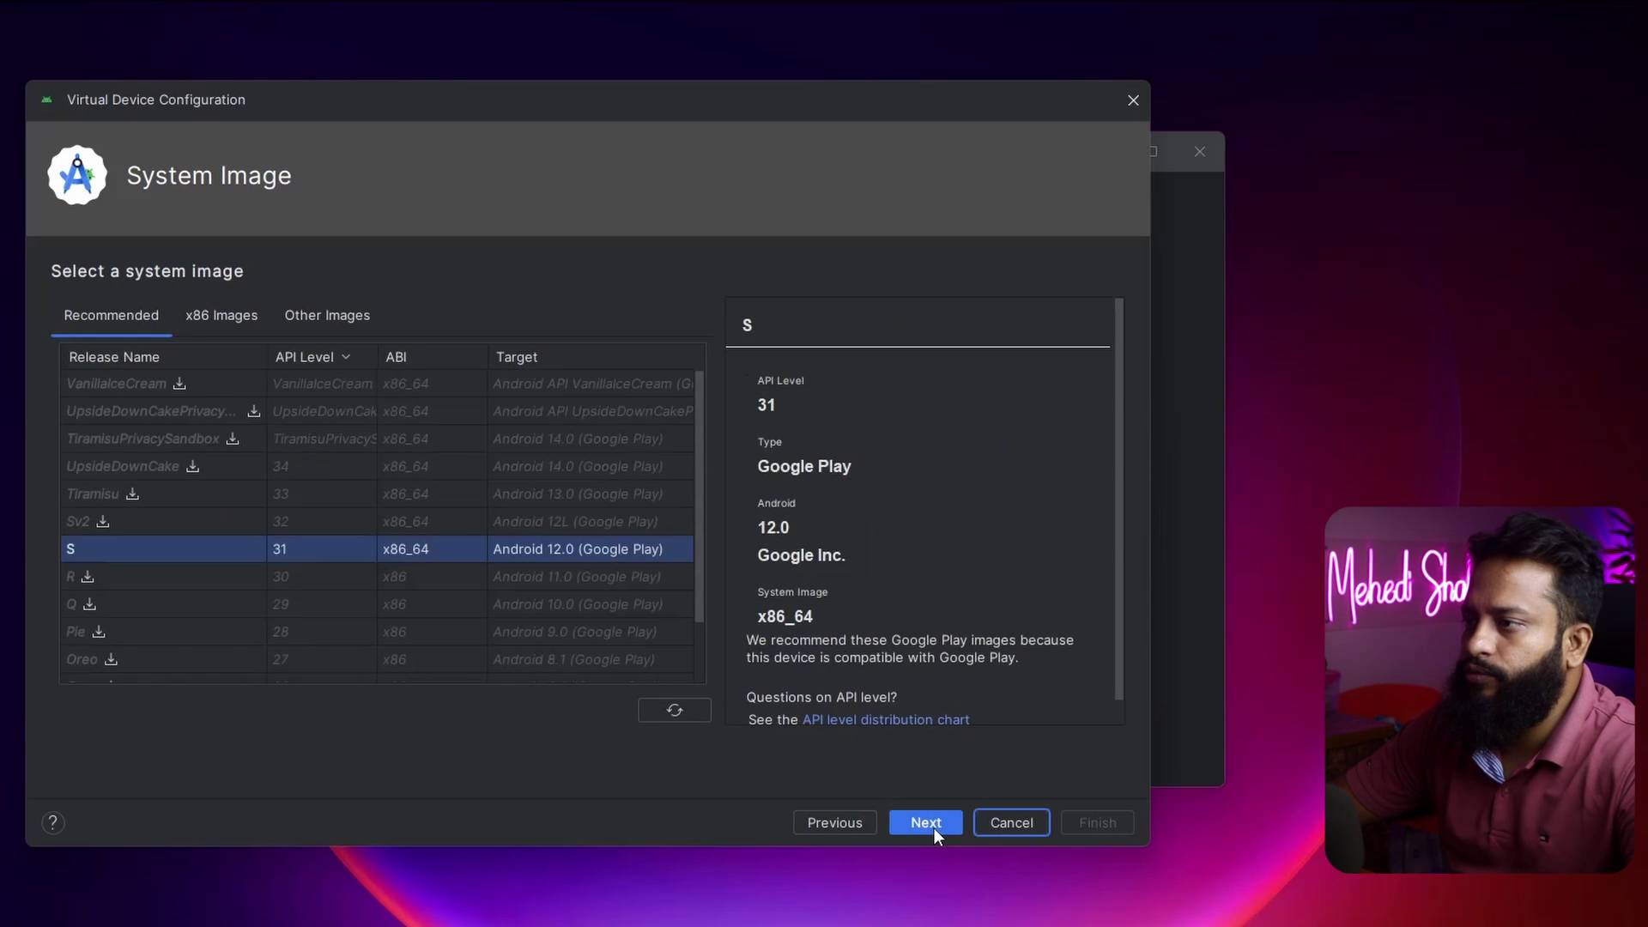
left_click(171, 522)
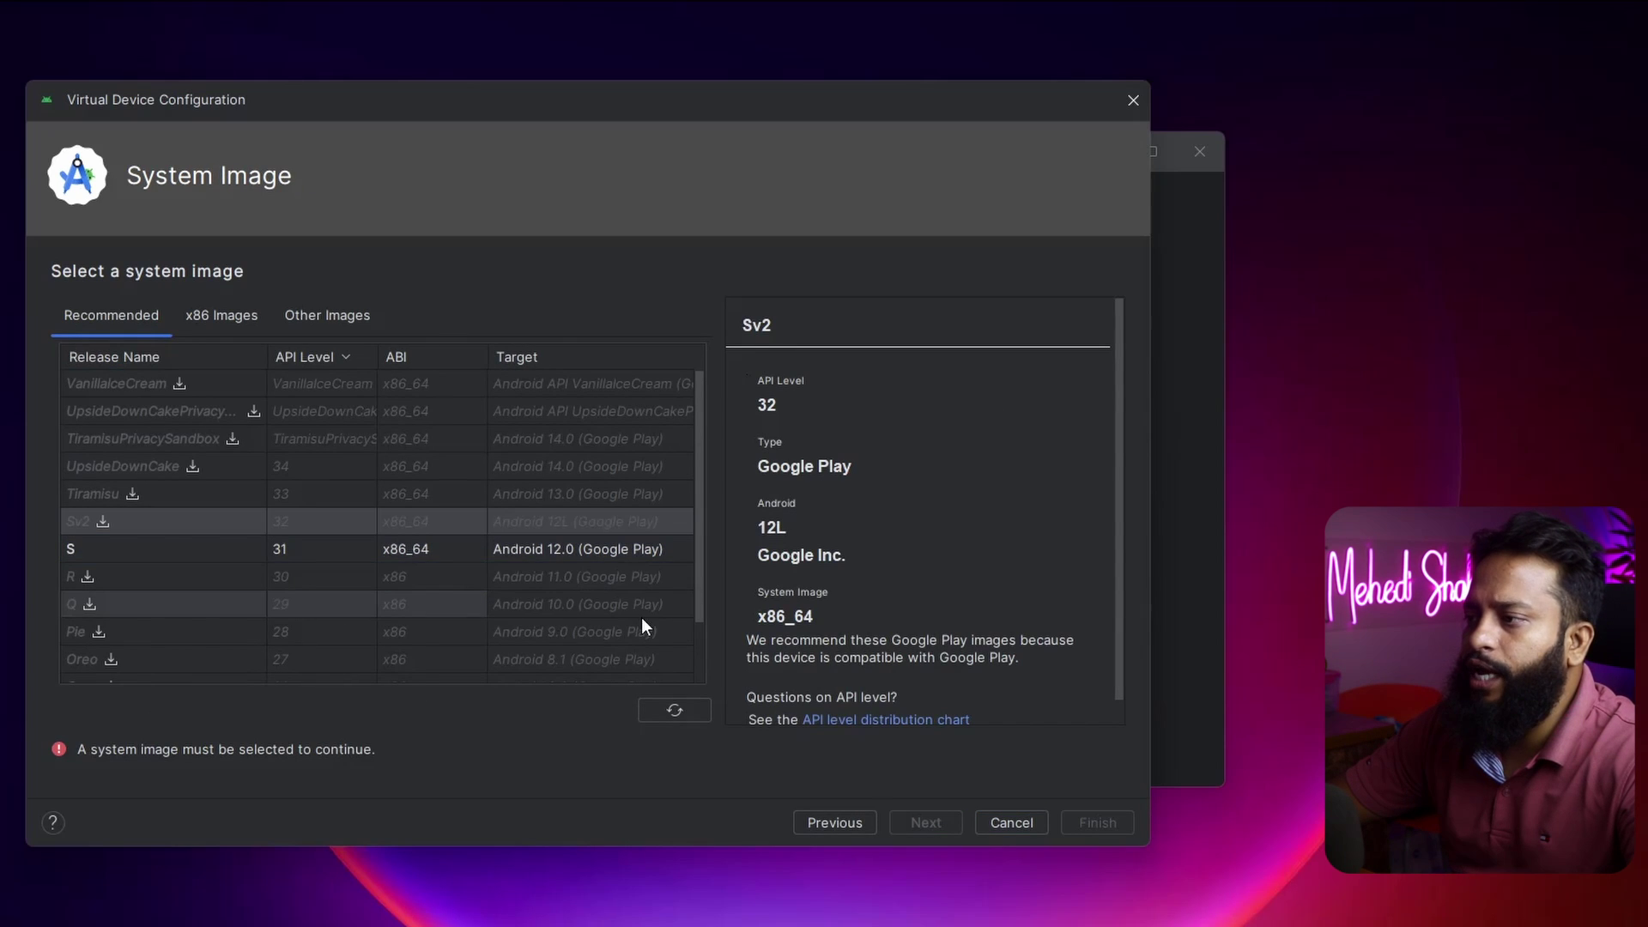
scroll(589, 618, "down", 1)
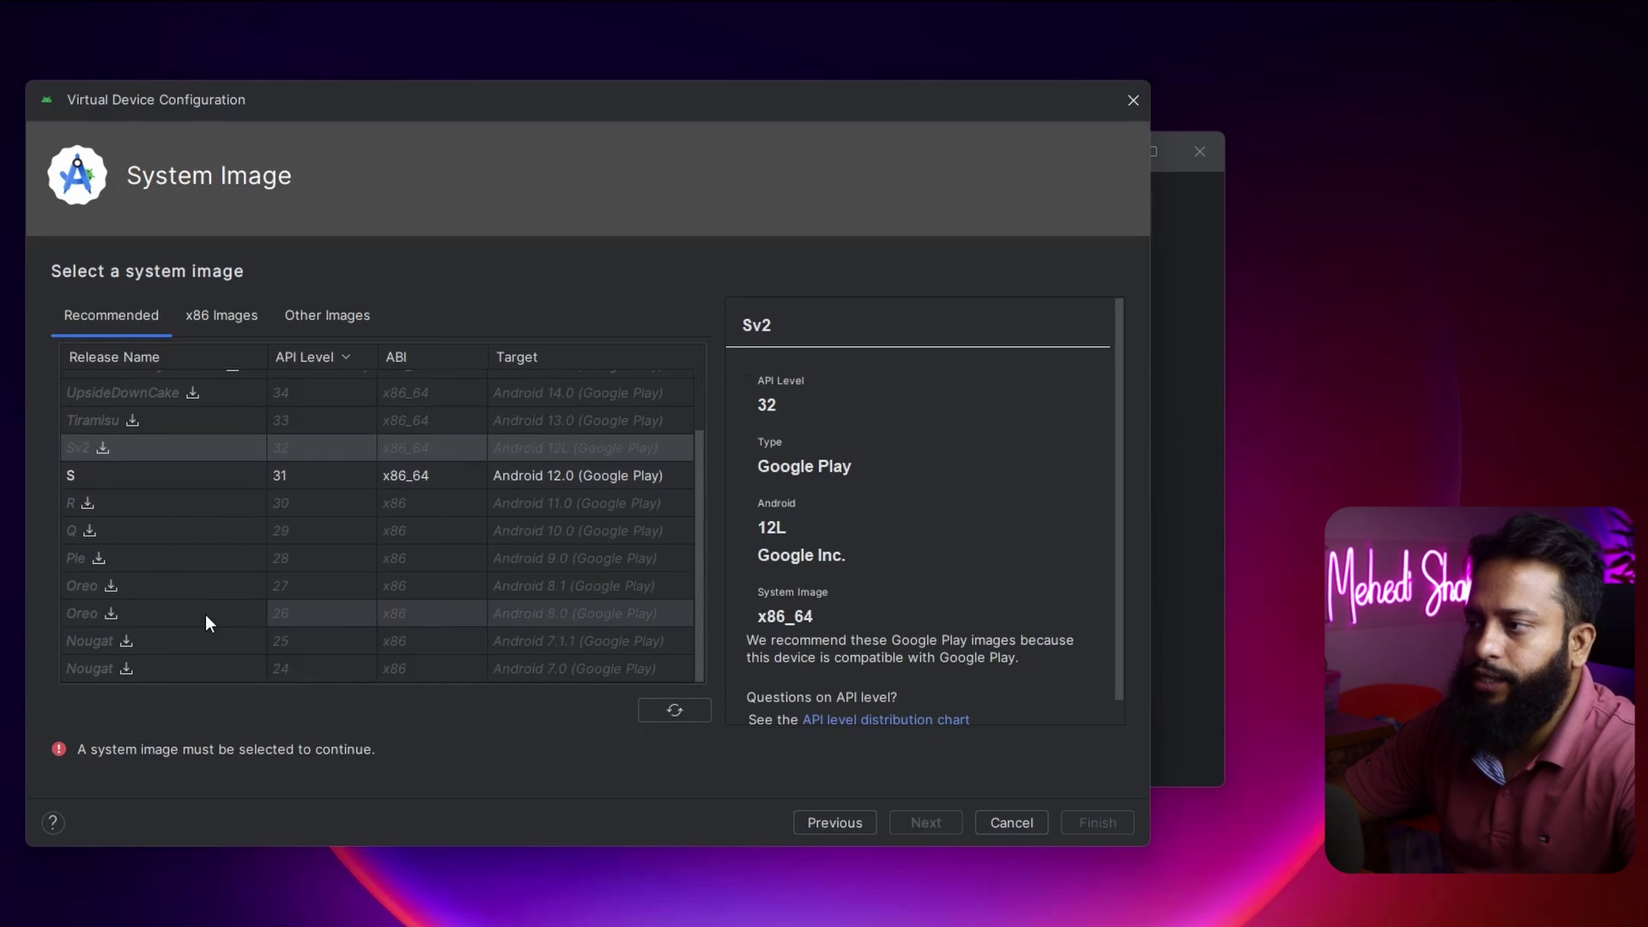
scroll(205, 623, "up", 1)
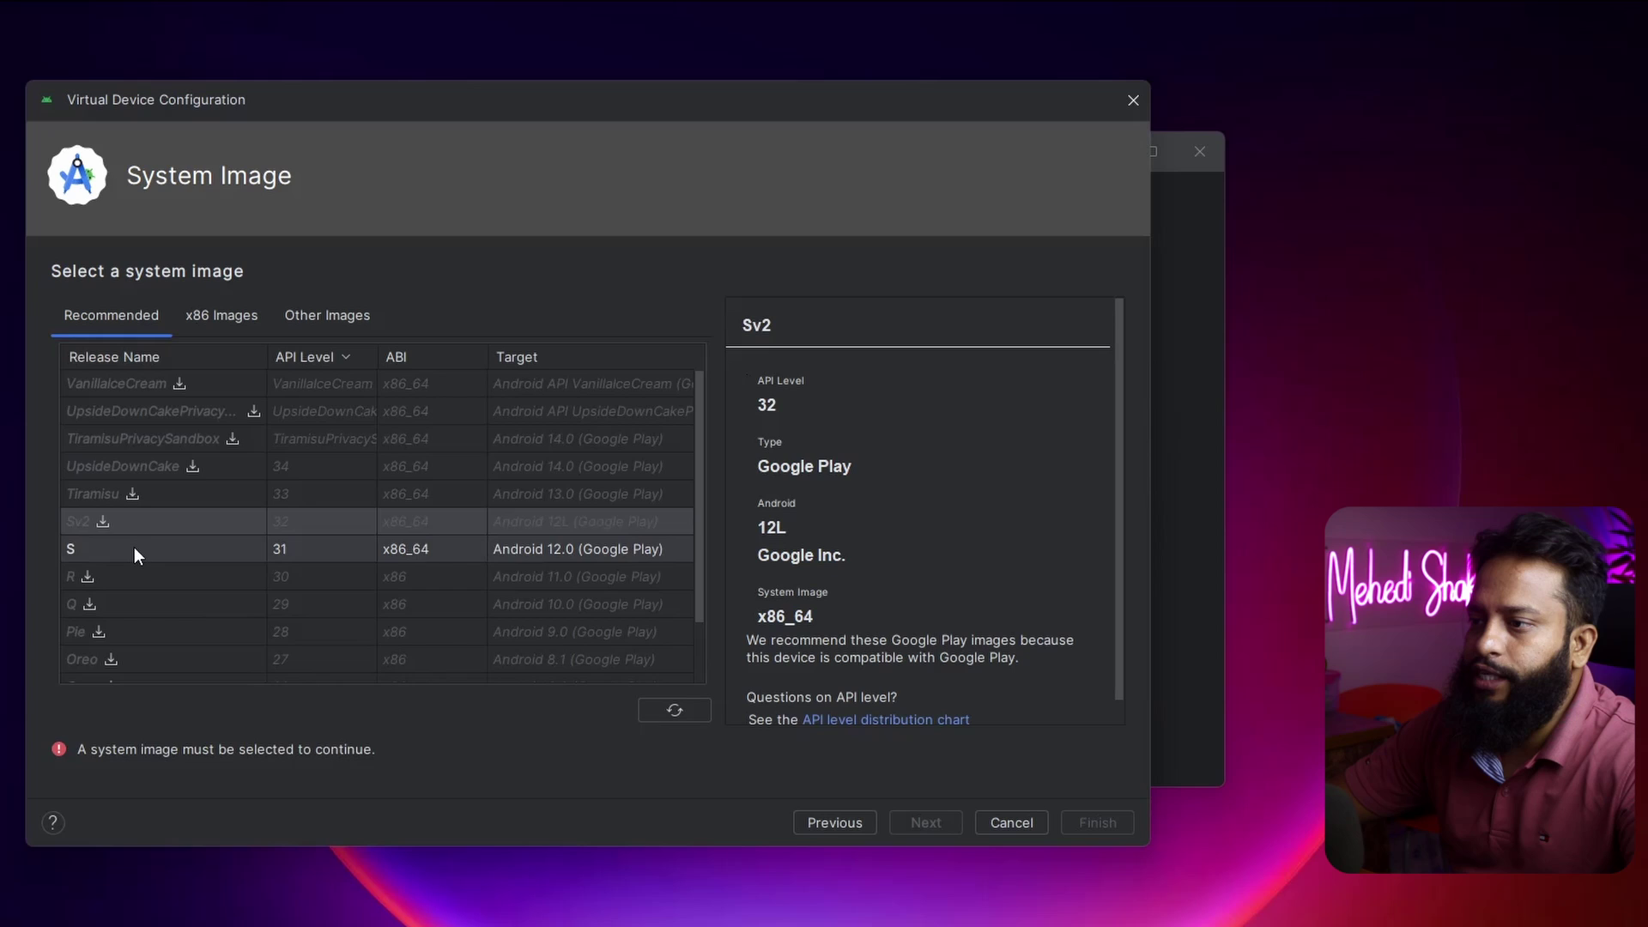
left_click(134, 548)
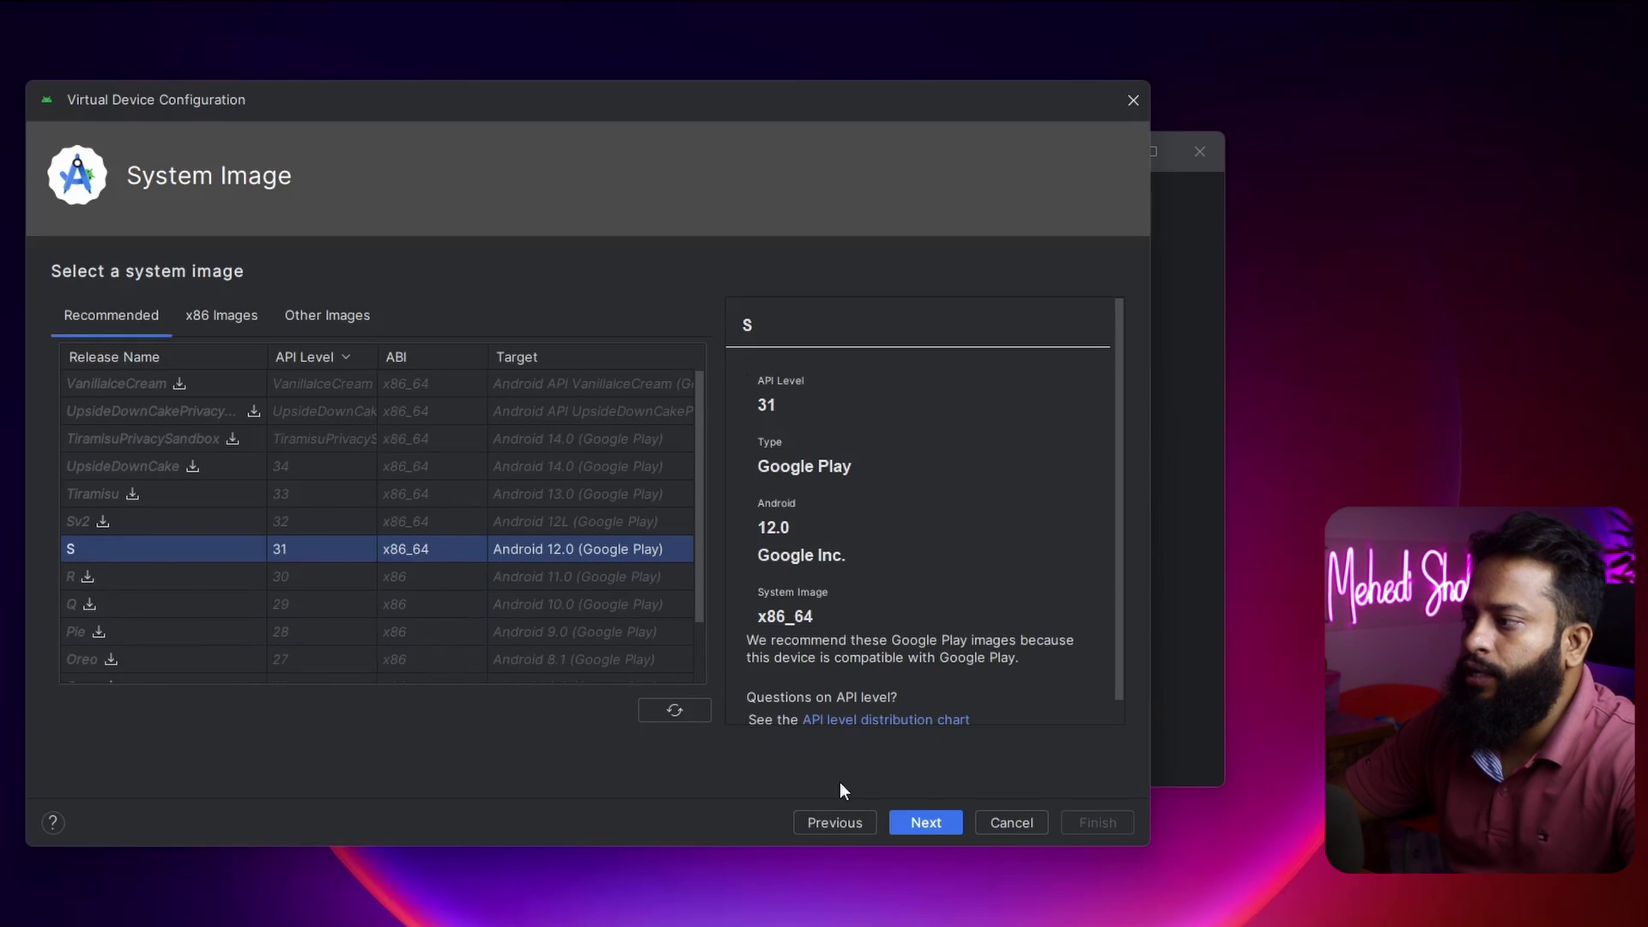
left_click(933, 826)
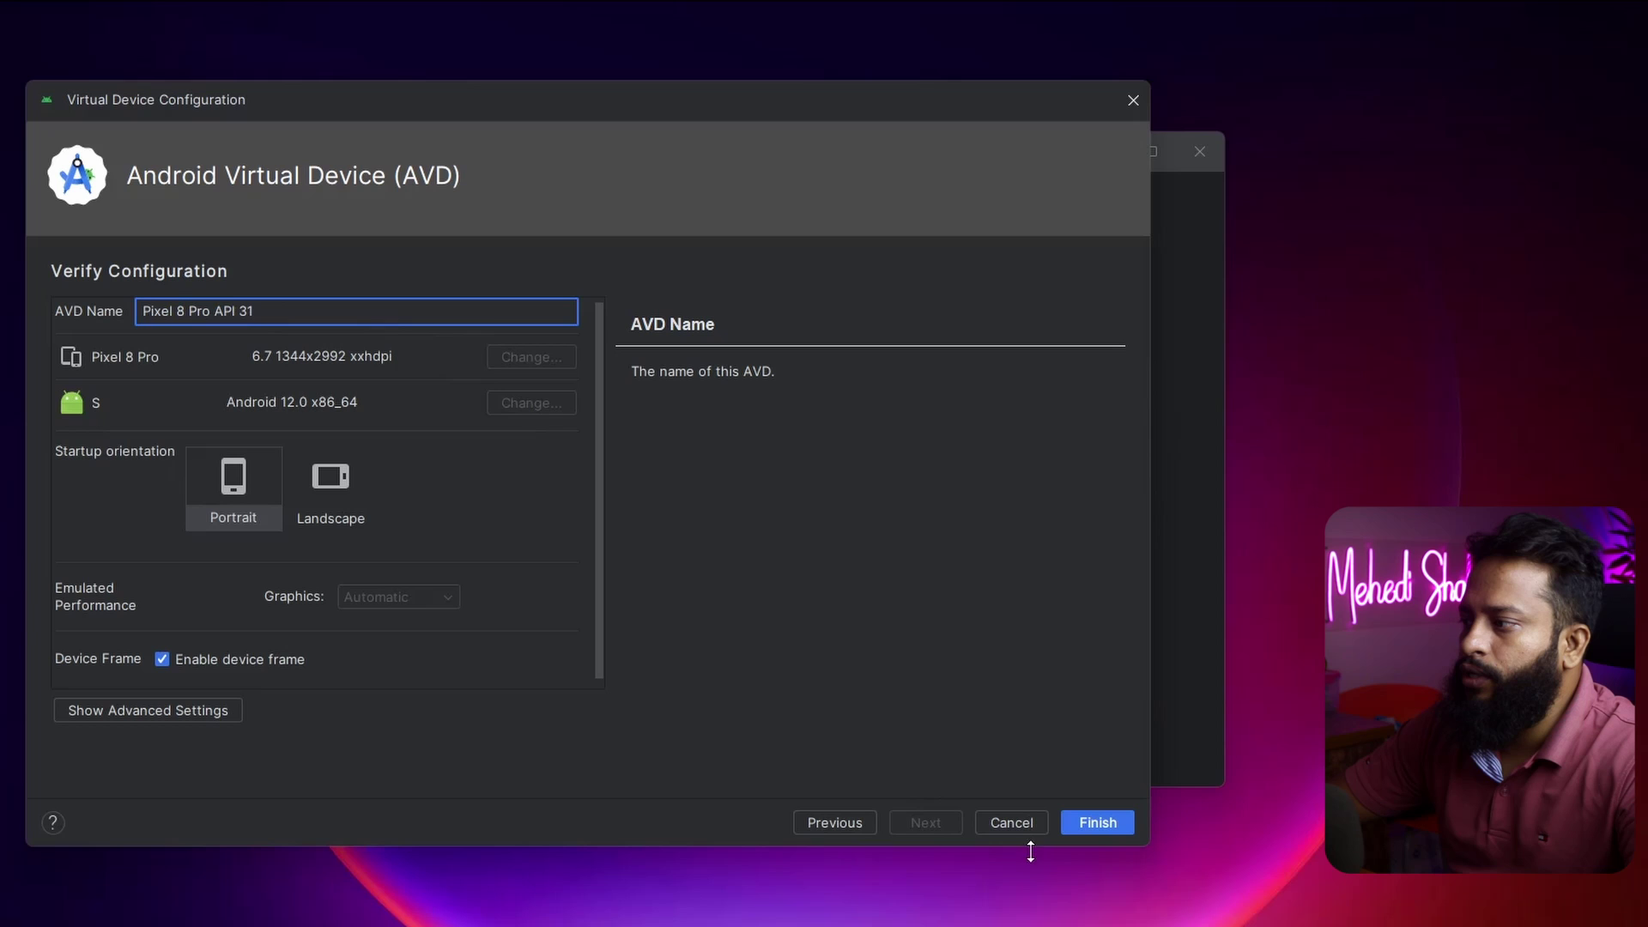
Finish the device as 'Pixel 8 Pro API 31' and move Device Manager right.
left_click(1106, 825)
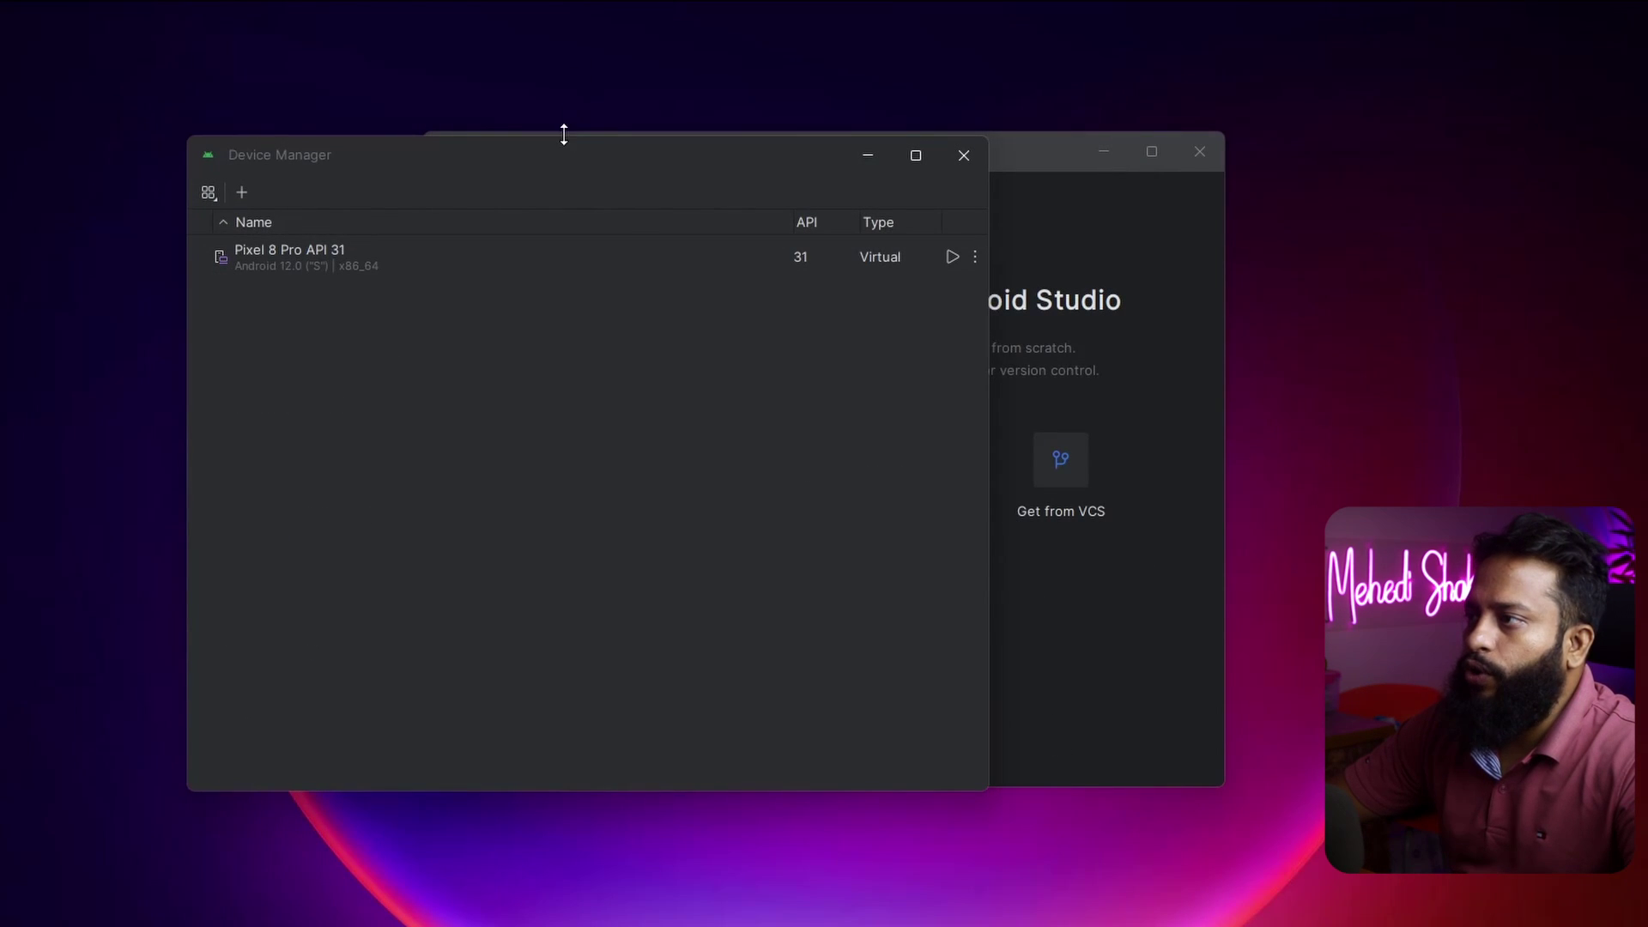
left_click_drag(564, 154, 768, 150)
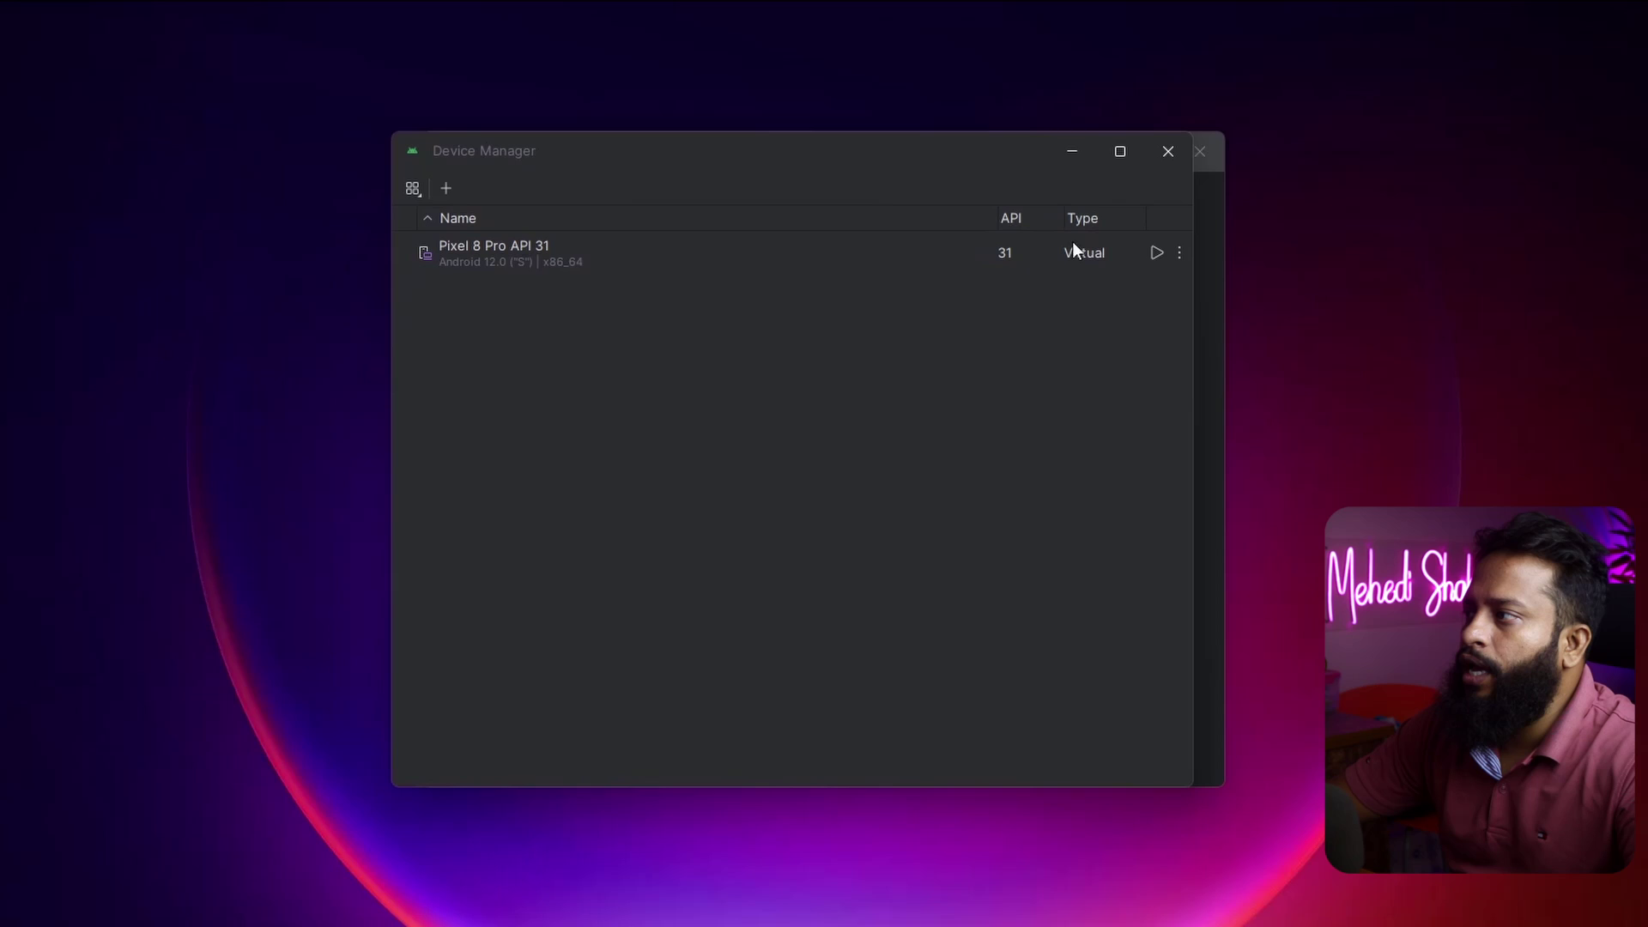
Run the Pixel 8 Pro API 31 emulator and move its window toward the centre.
left_click(1155, 252)
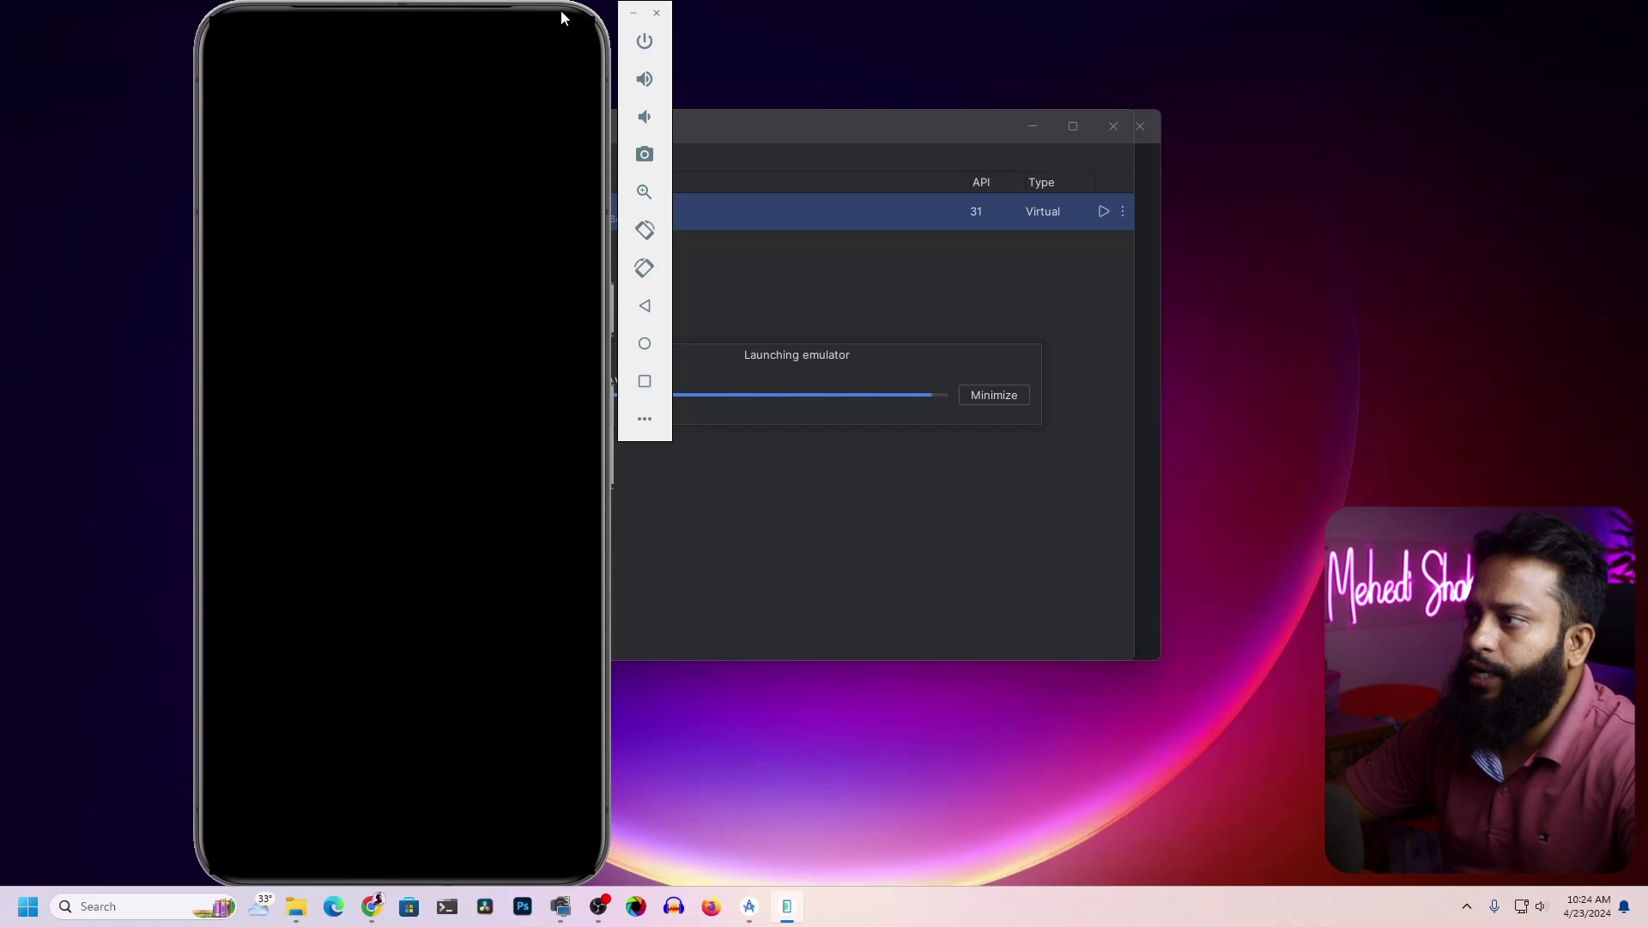
left_click_drag(561, 19, 736, 34)
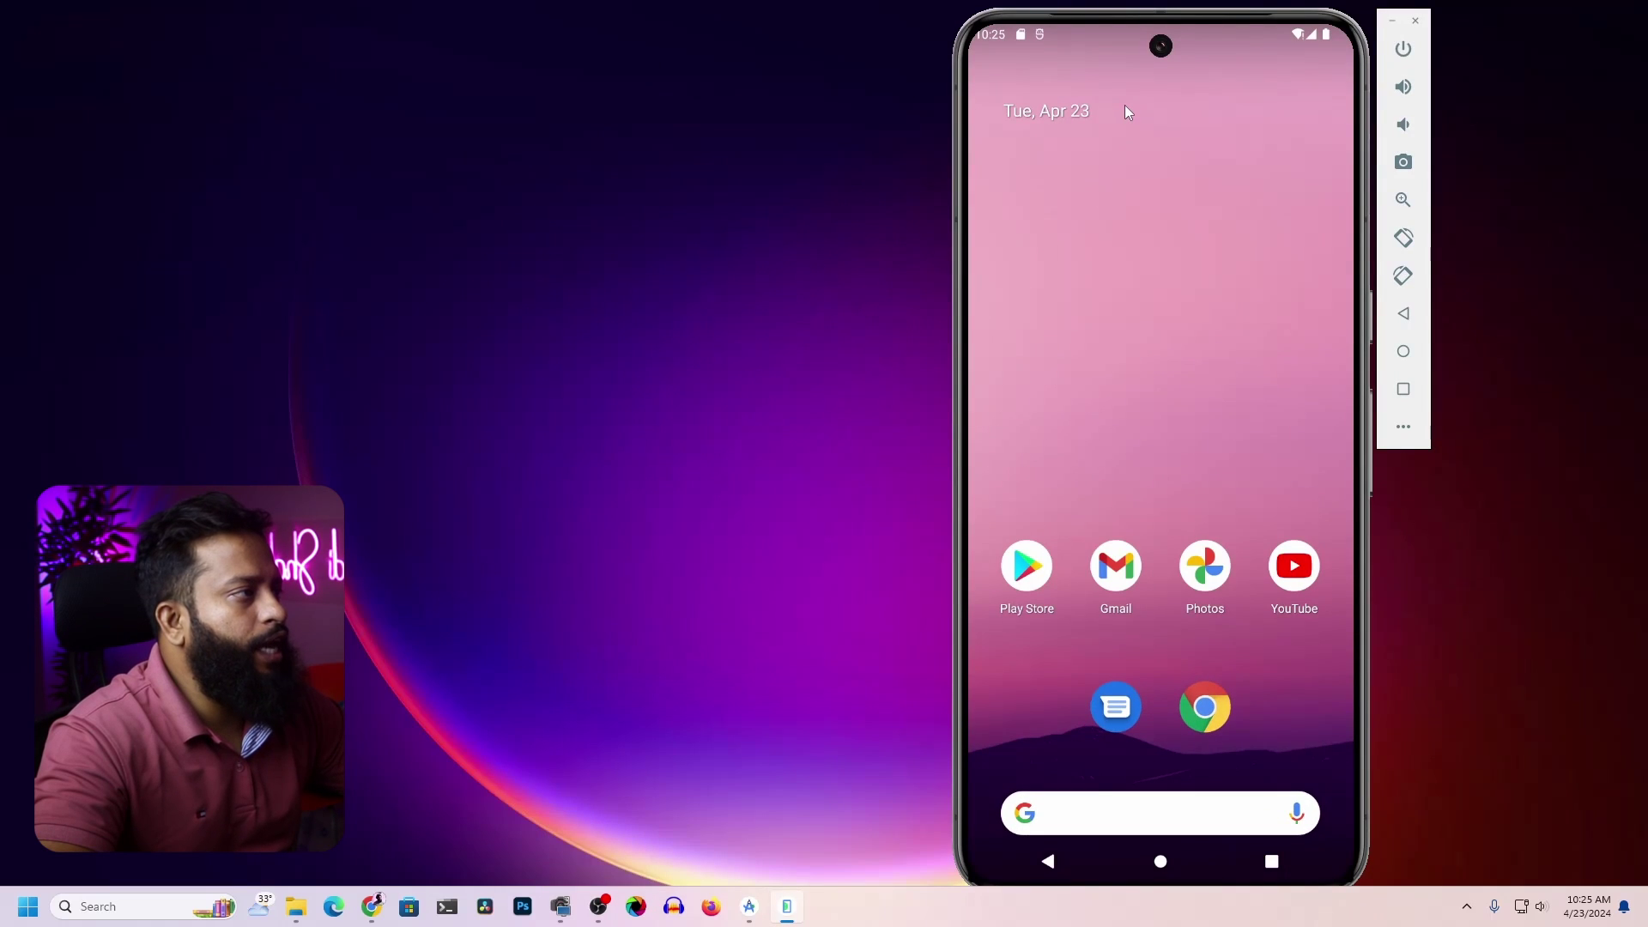
Nudge the emulator window slightly left while the device finishes booting.
left_click_drag(1146, 20, 1127, 21)
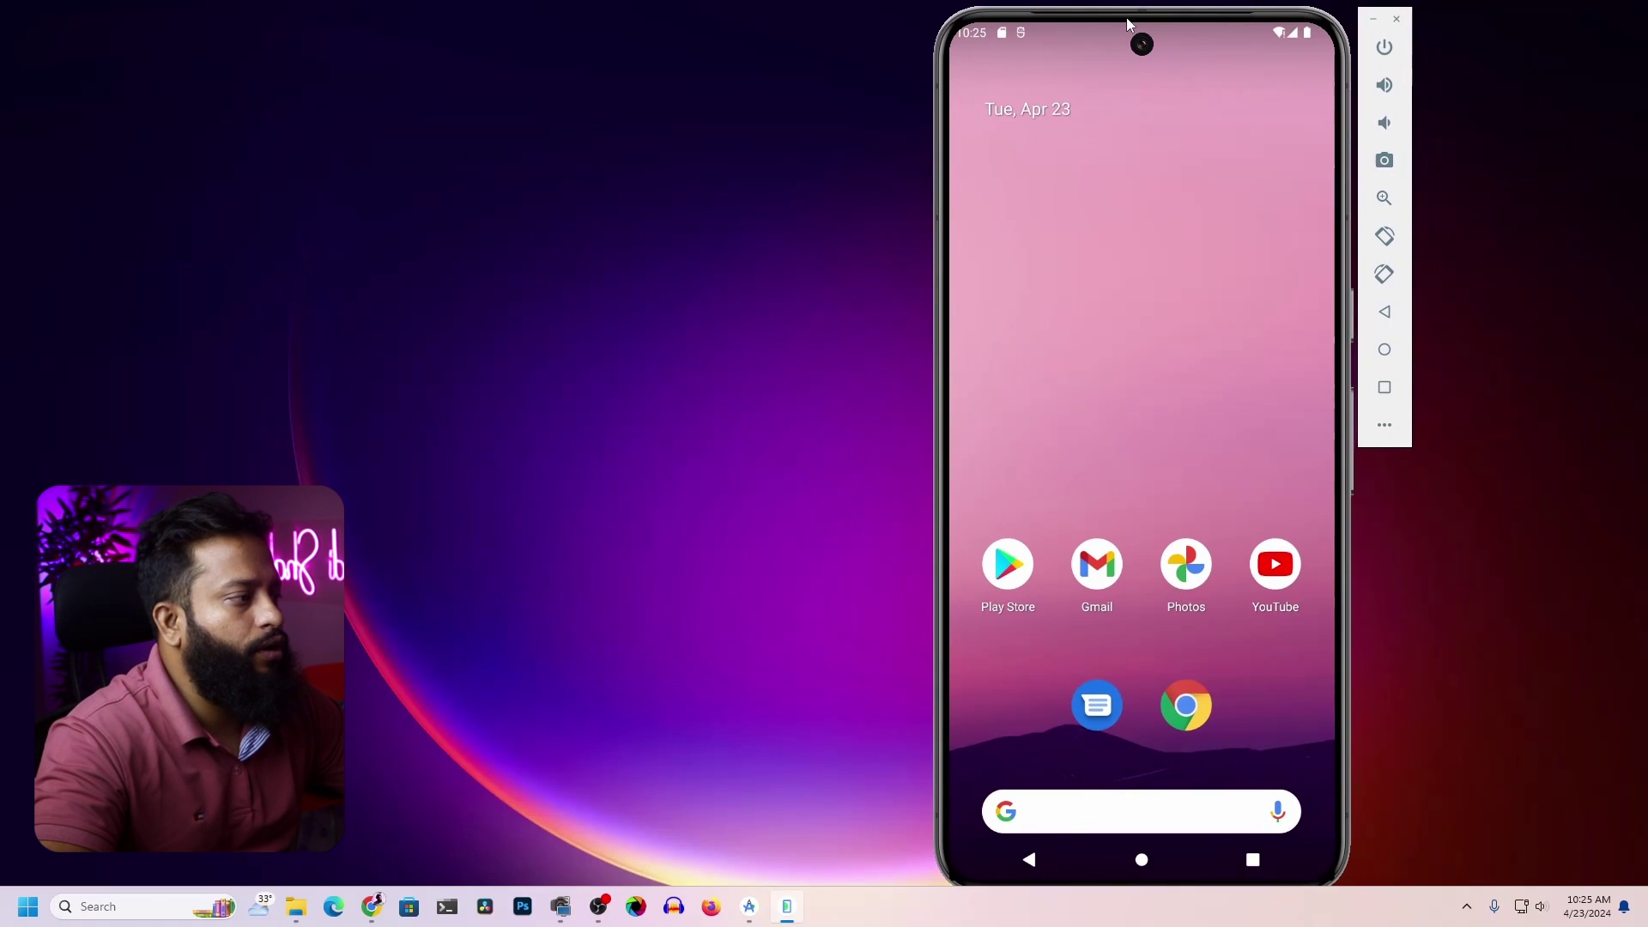